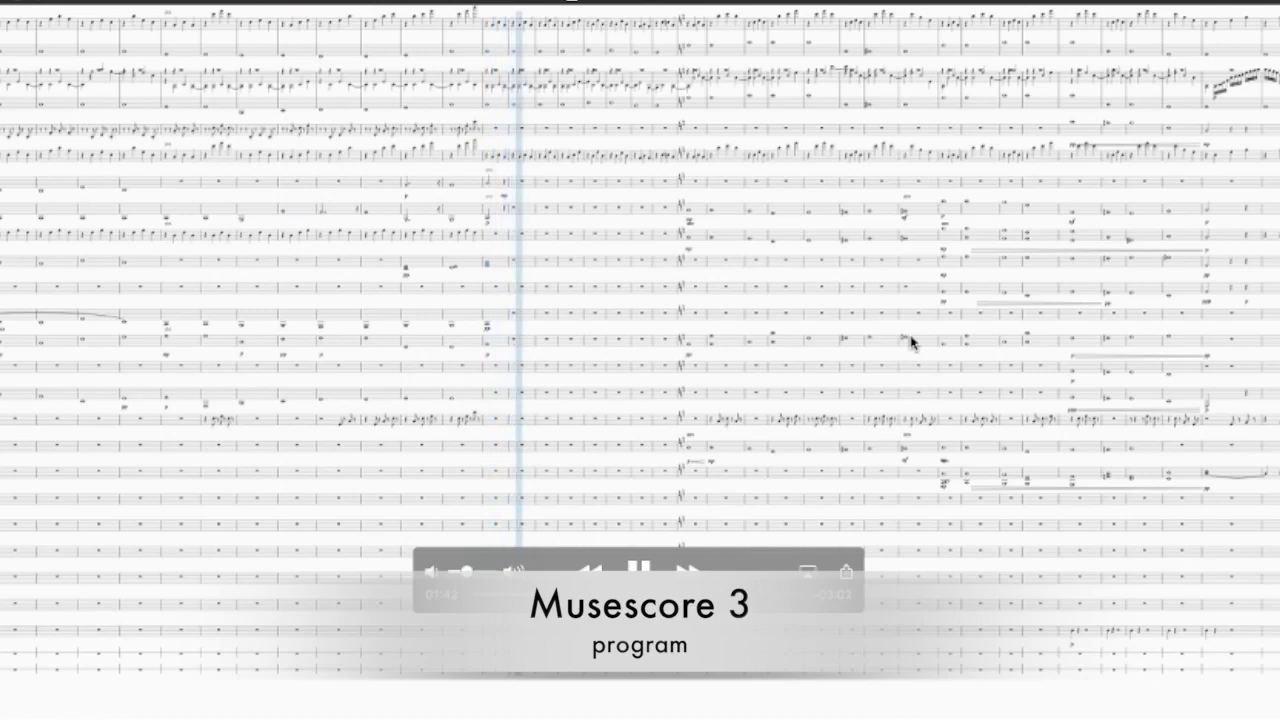
Step: Pause the full-screen score video and leave its full-screen playback
{"action": "mouse_move", "coordinate": [886, 343]}
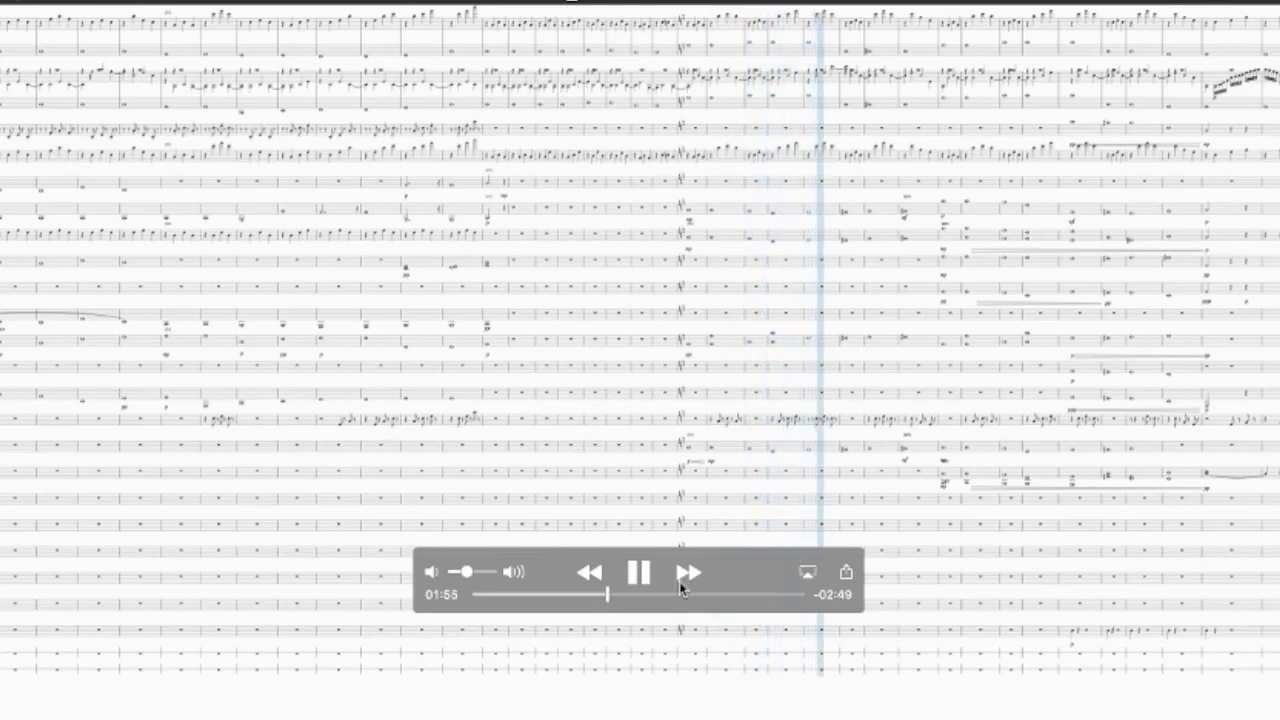
{"action": "left_click", "coordinate": [640, 572]}
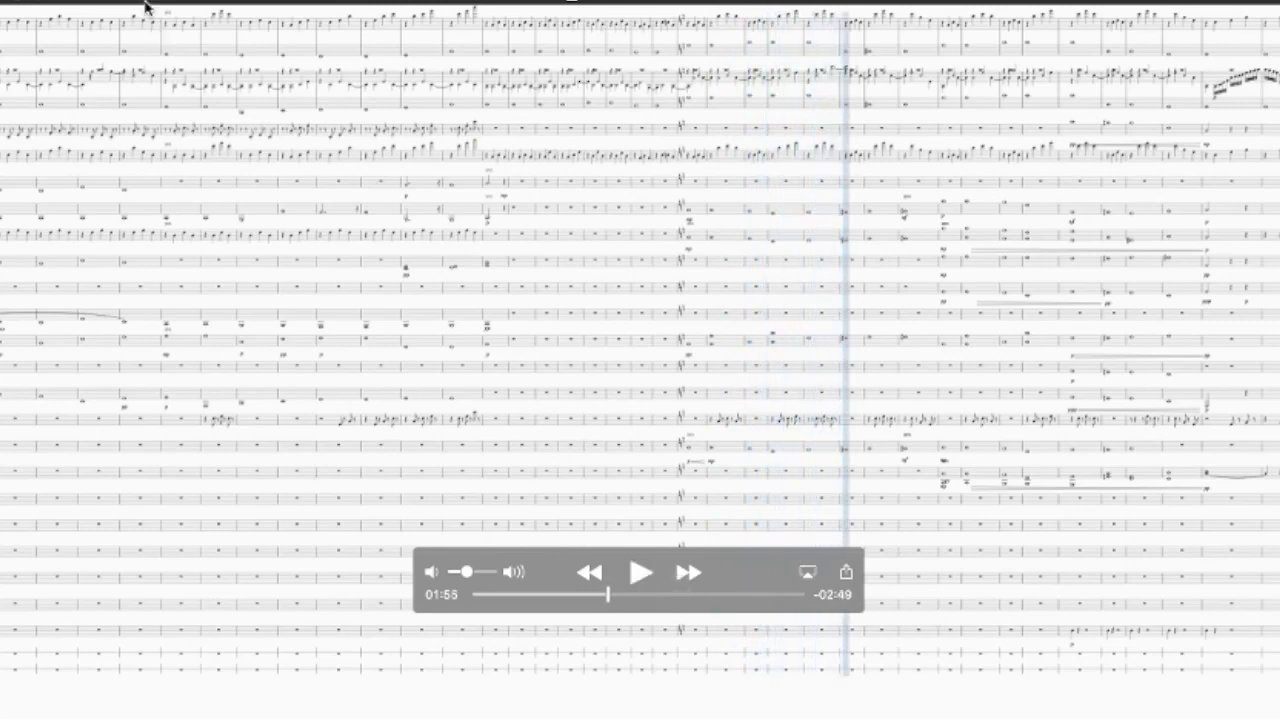
{"action": "key", "text": "Escape"}
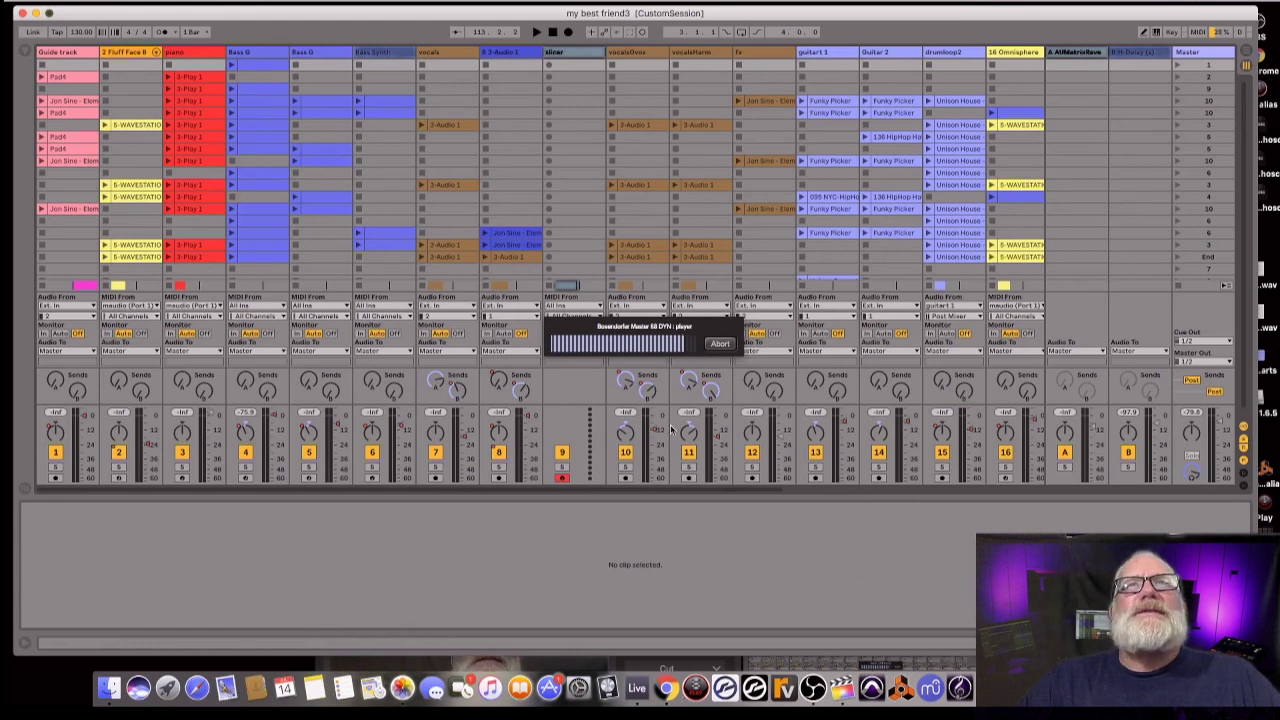
Step: Look over the session's tracks and scenes, and open the first Bass Synth clip to examine its notes
{"action": "scroll", "coordinate": [672, 430], "scroll_direction": "down", "scroll_amount": 1}
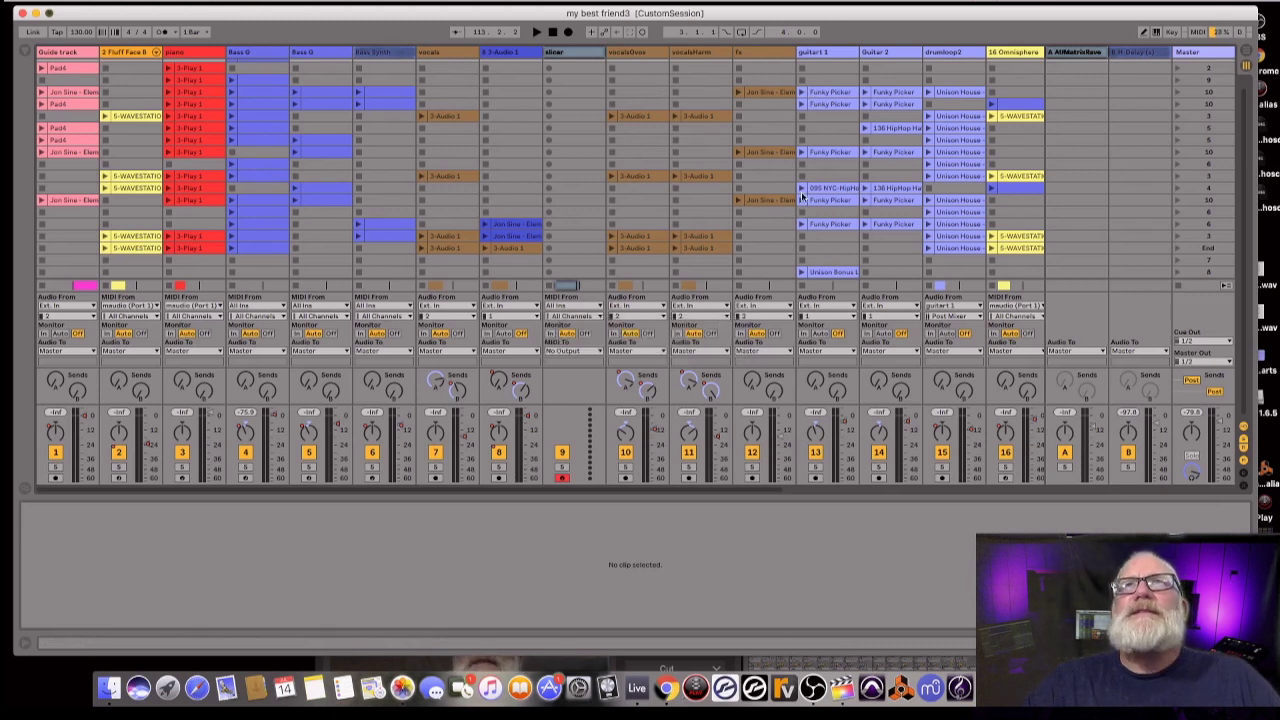
{"action": "scroll", "coordinate": [632, 155], "scroll_direction": "up", "scroll_amount": 1}
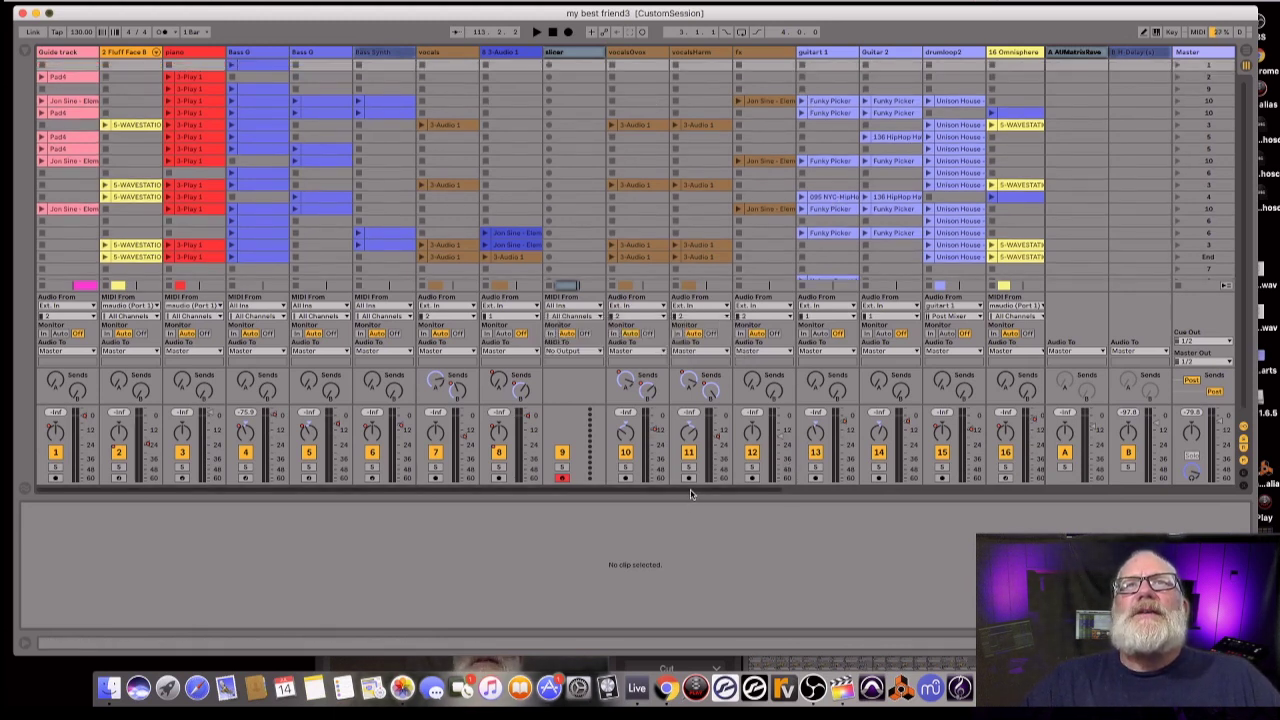
{"action": "scroll", "coordinate": [689, 493], "scroll_direction": "right", "scroll_amount": 3}
{"action": "scroll", "coordinate": [689, 493], "scroll_direction": "left", "scroll_amount": 3}
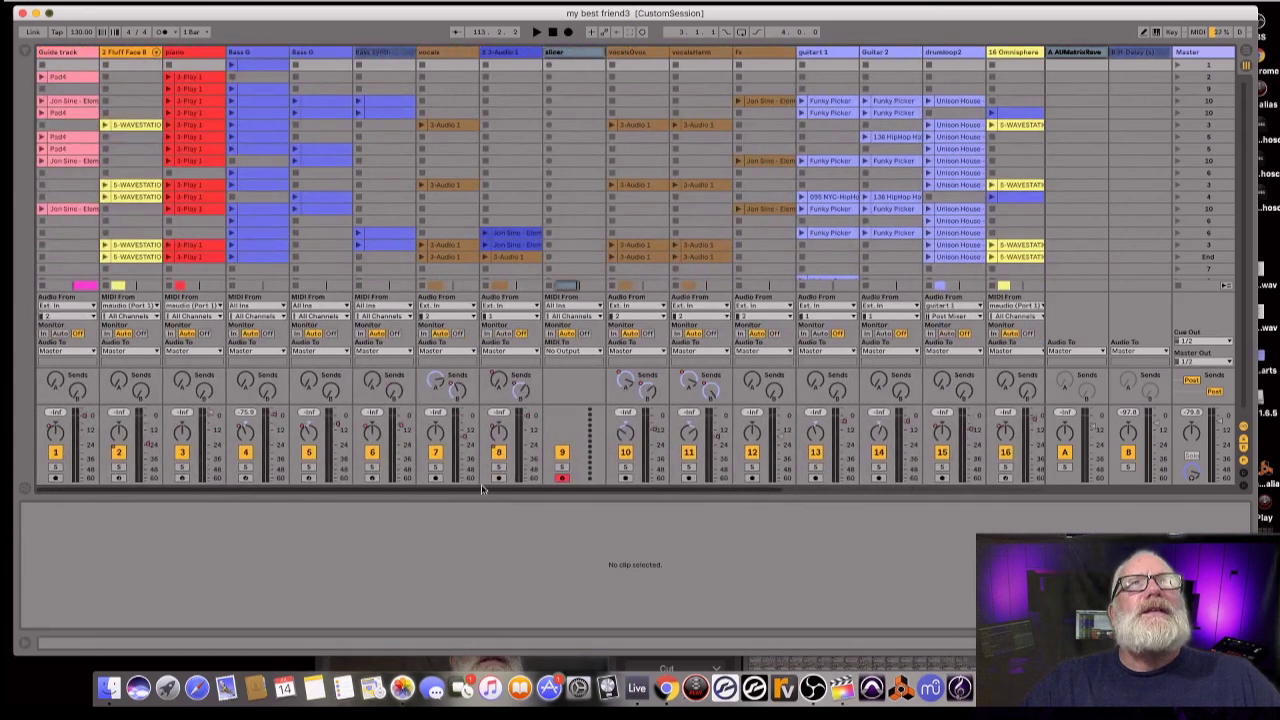
{"action": "left_click", "coordinate": [379, 53]}
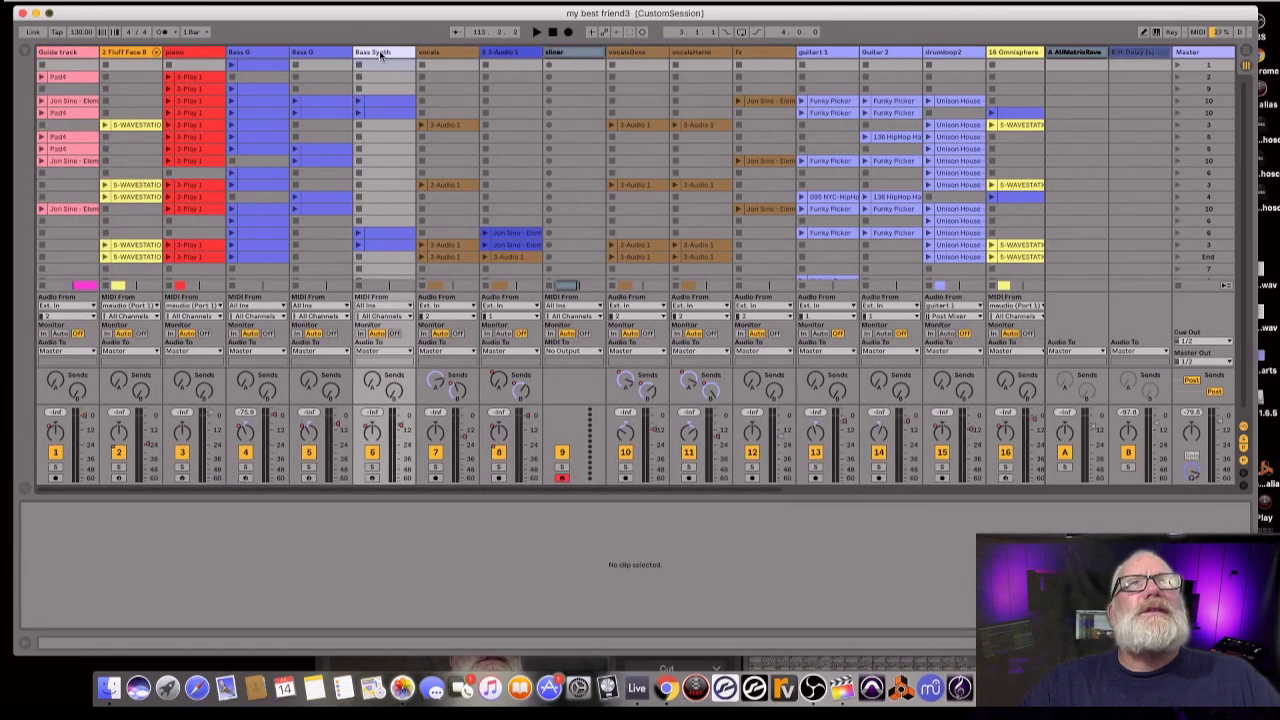
{"action": "left_click", "coordinate": [400, 105]}
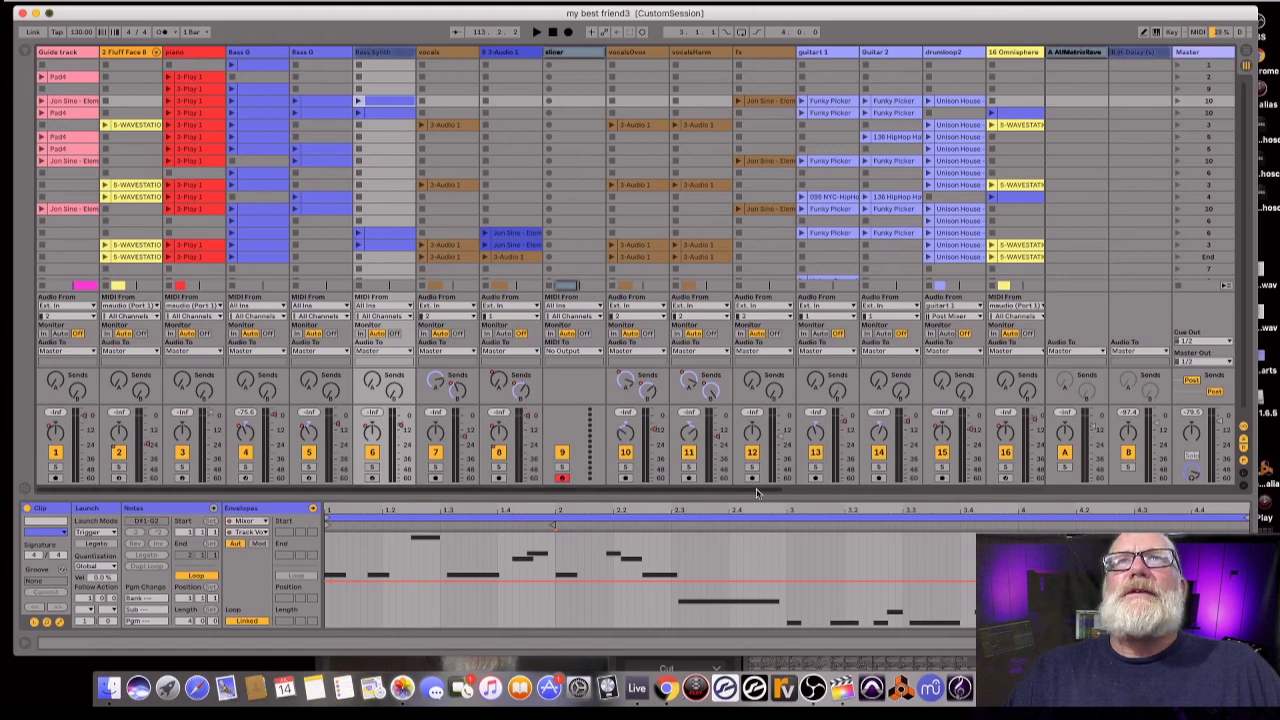
Step: Examine the trigger note in the Automation track's scene 2 clip and check the scene mappings in MIDI map mode
{"action": "scroll", "coordinate": [1033, 292], "scroll_direction": "right", "scroll_amount": 5}
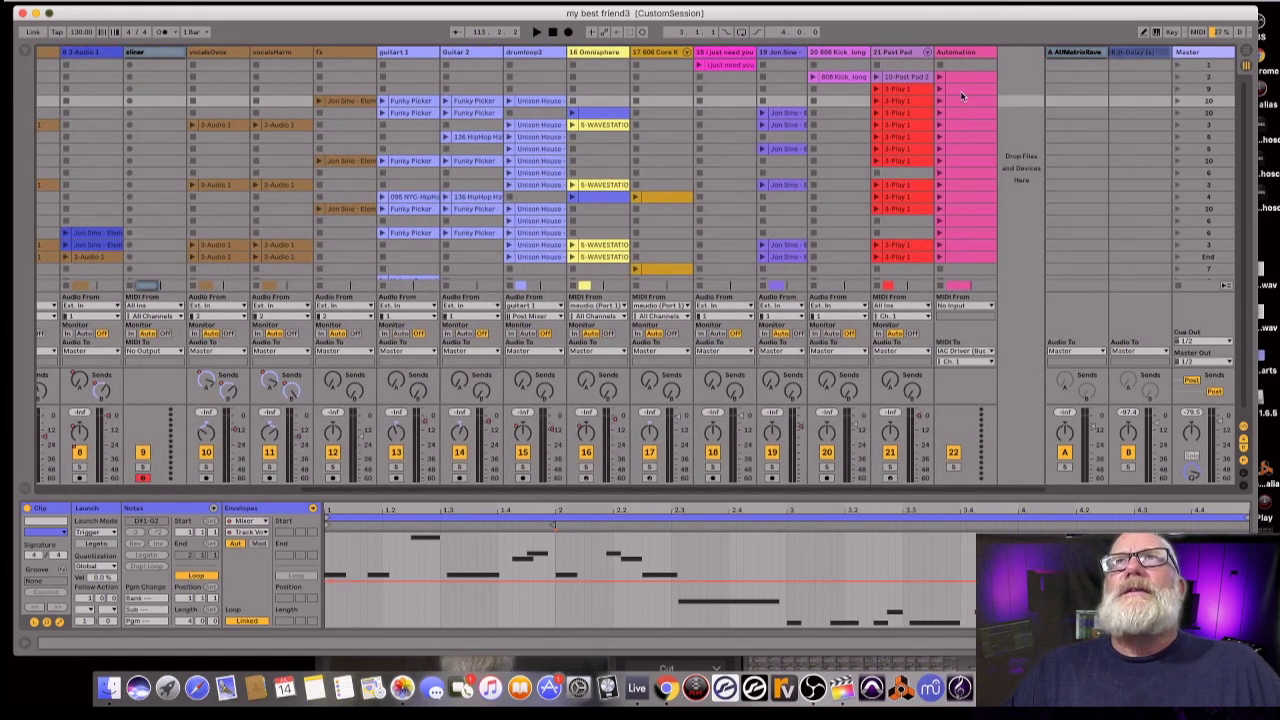
{"action": "double_click", "coordinate": [967, 77]}
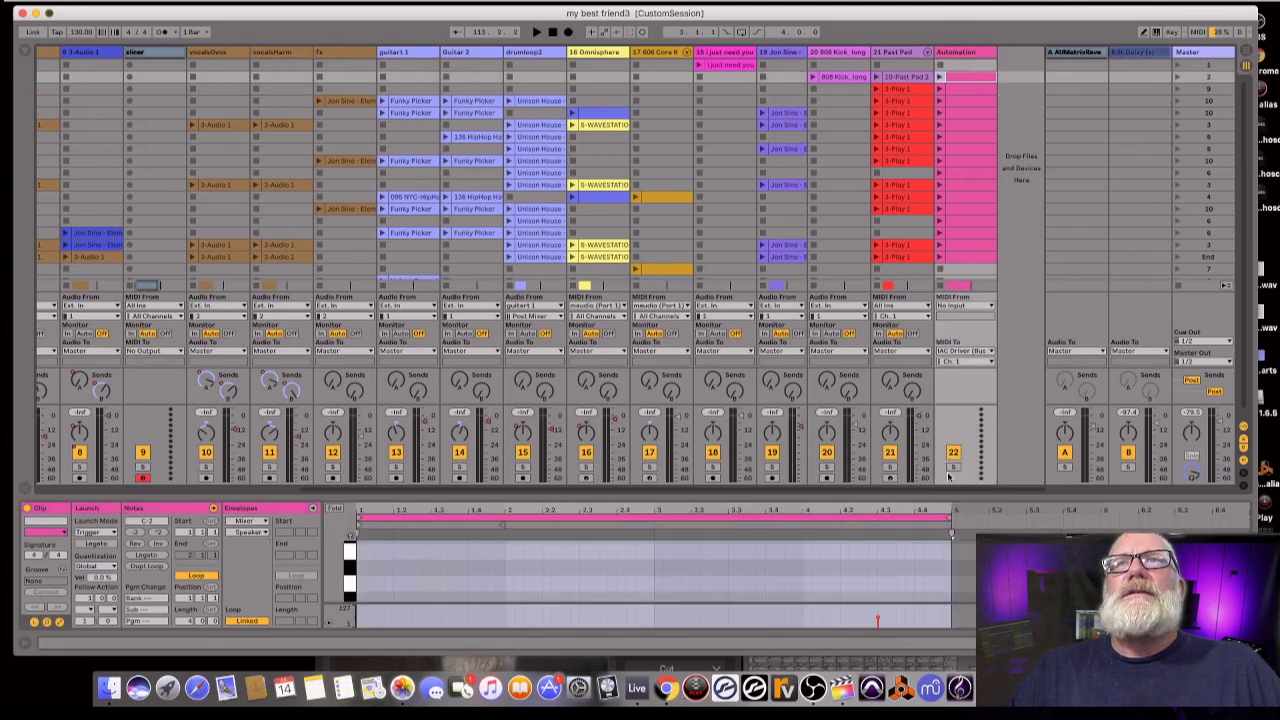
{"action": "double_click", "coordinate": [881, 593]}
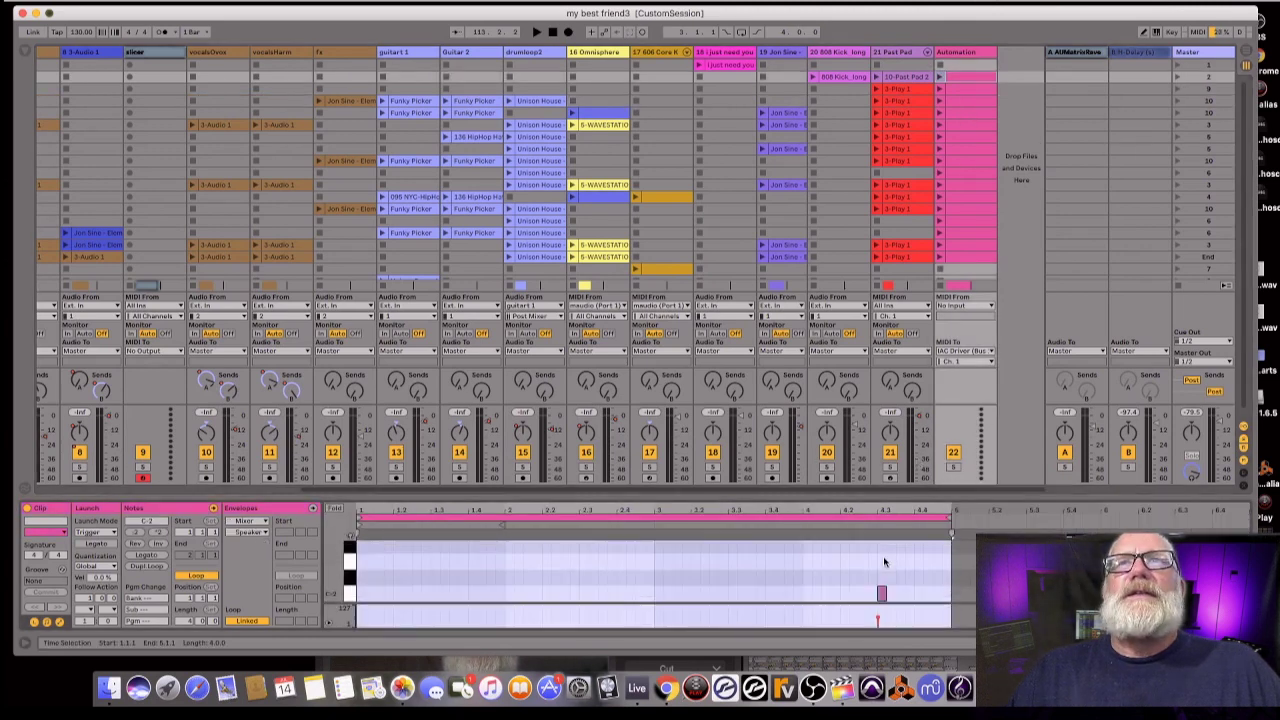
{"action": "left_click", "coordinate": [1199, 32]}
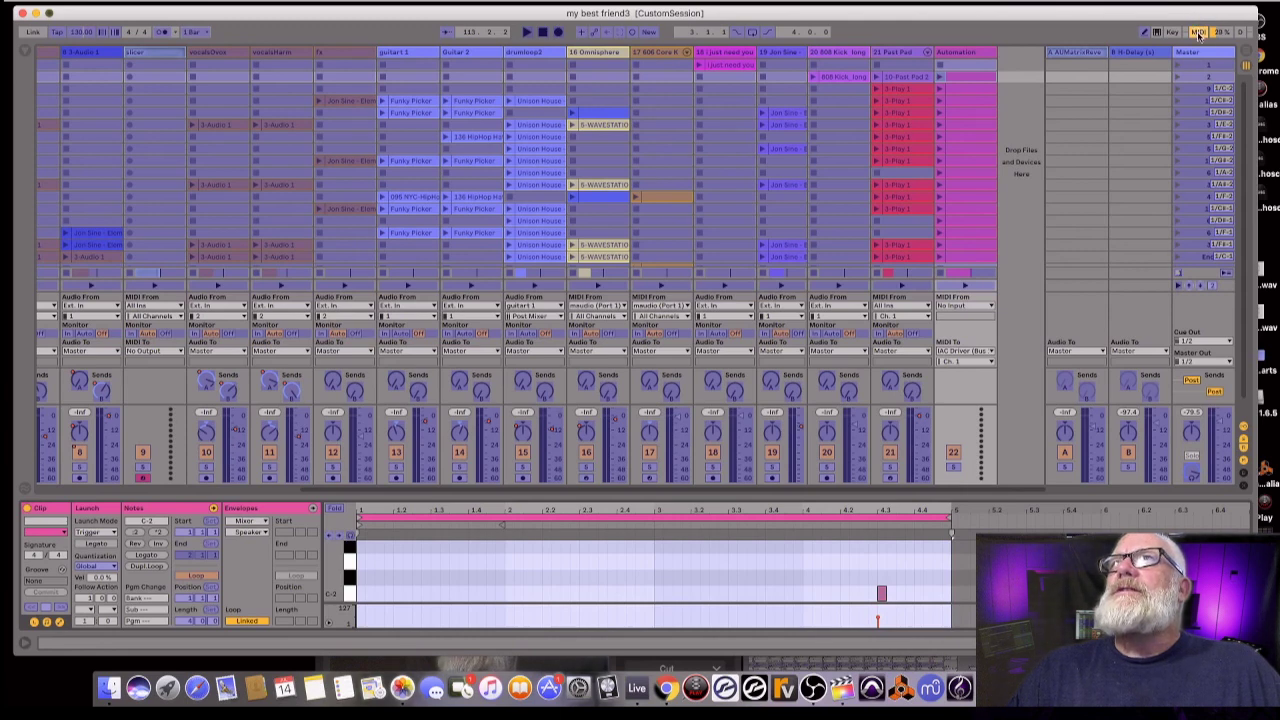
{"action": "left_click", "coordinate": [1199, 33]}
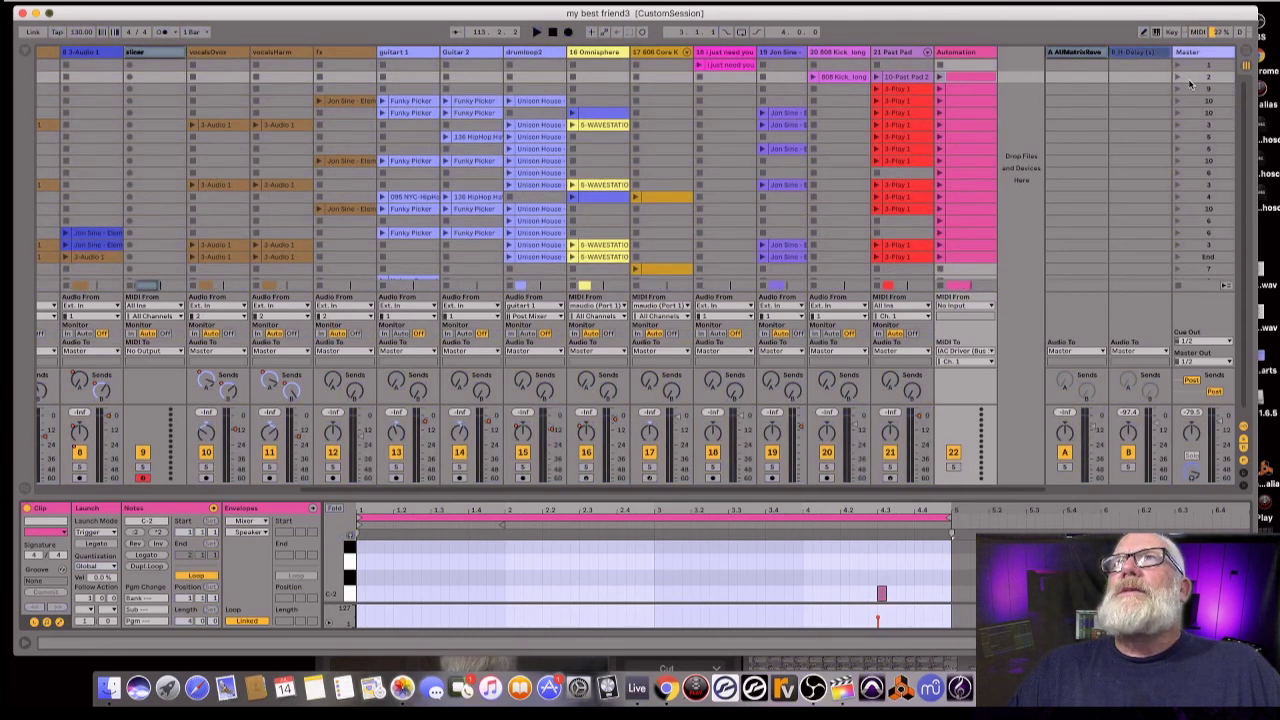
Step: Launch scene 2 and play the song through its scenes up to the End scene
{"action": "left_click", "coordinate": [1177, 78]}
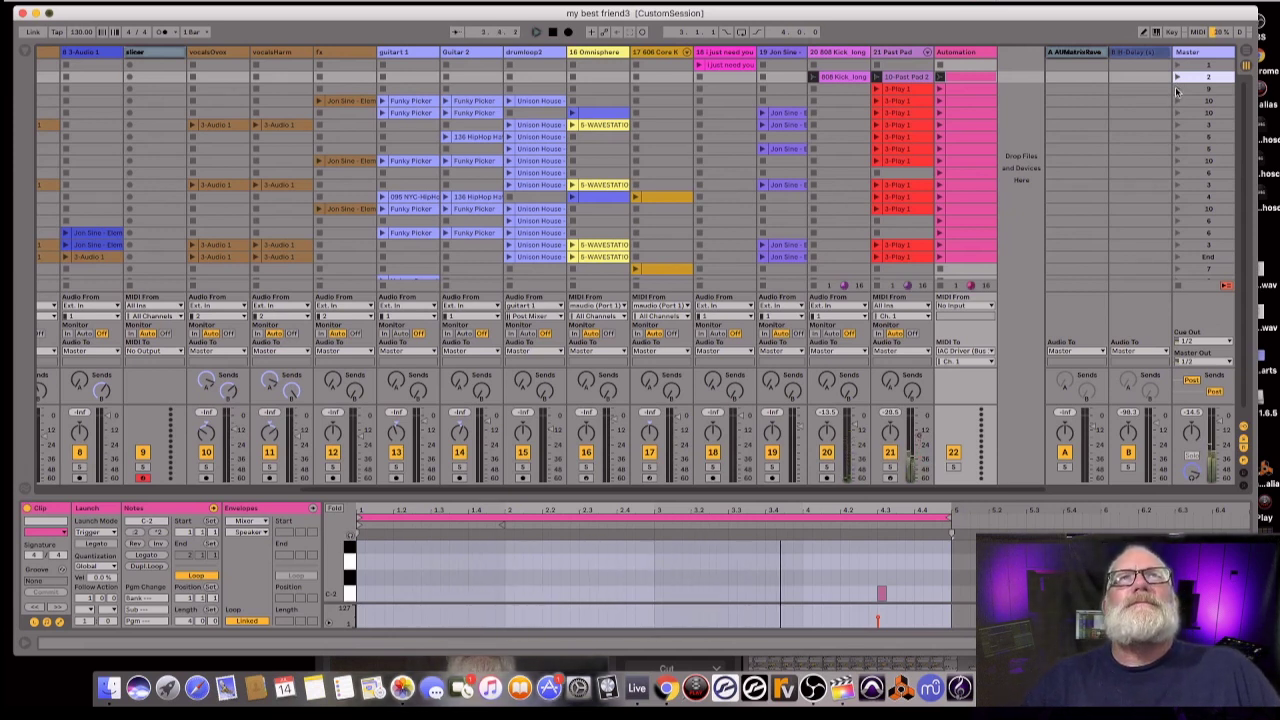
{"action": "left_click", "coordinate": [1176, 89]}
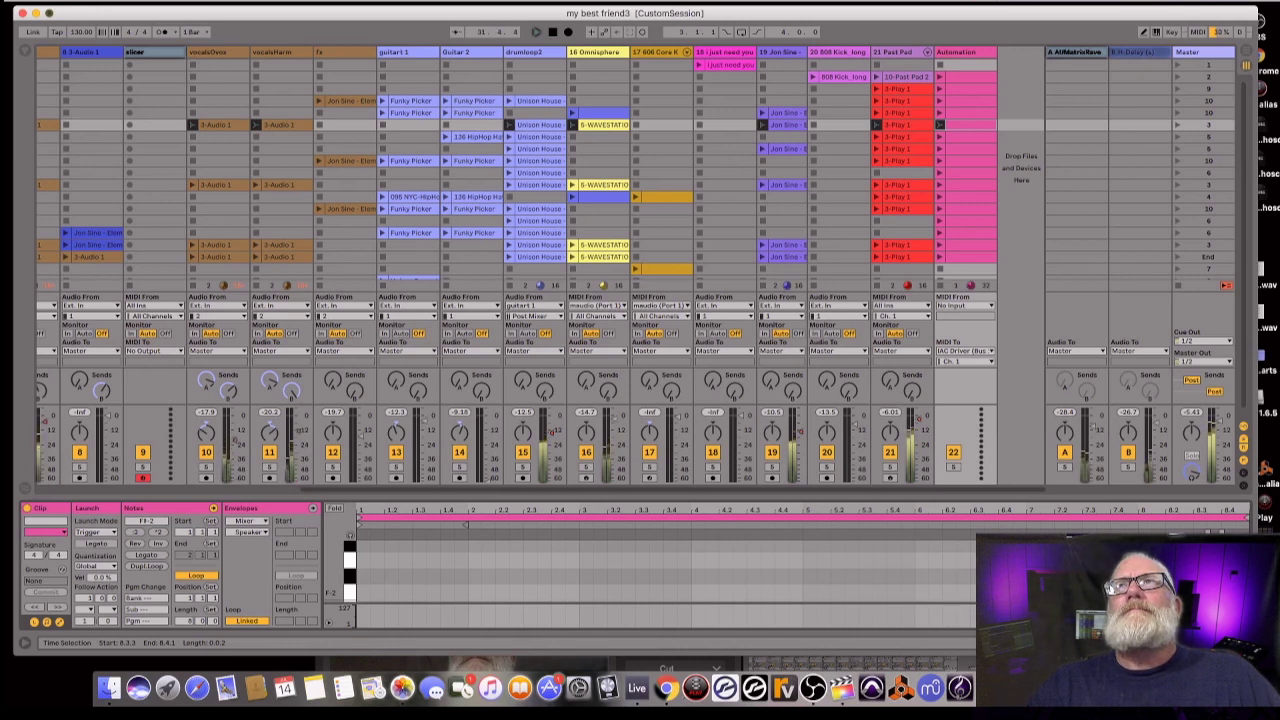
{"action": "key", "text": "Down"}
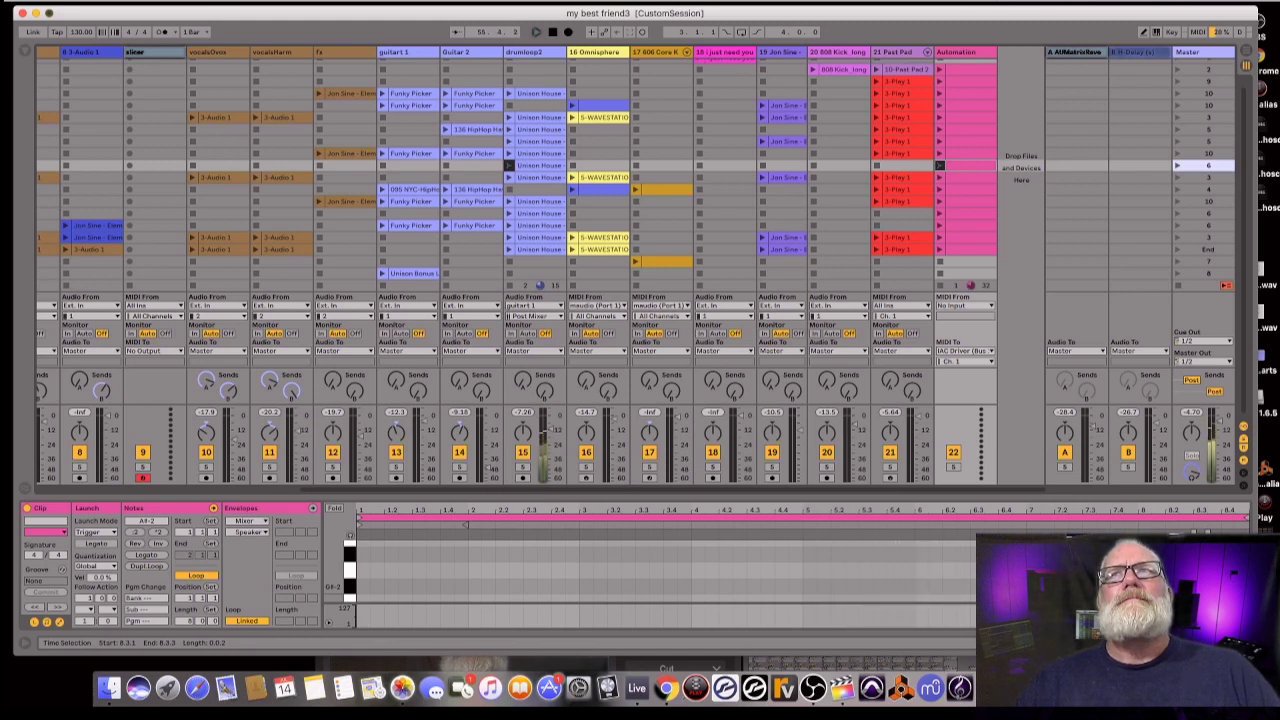
{"action": "key", "text": "Down"}
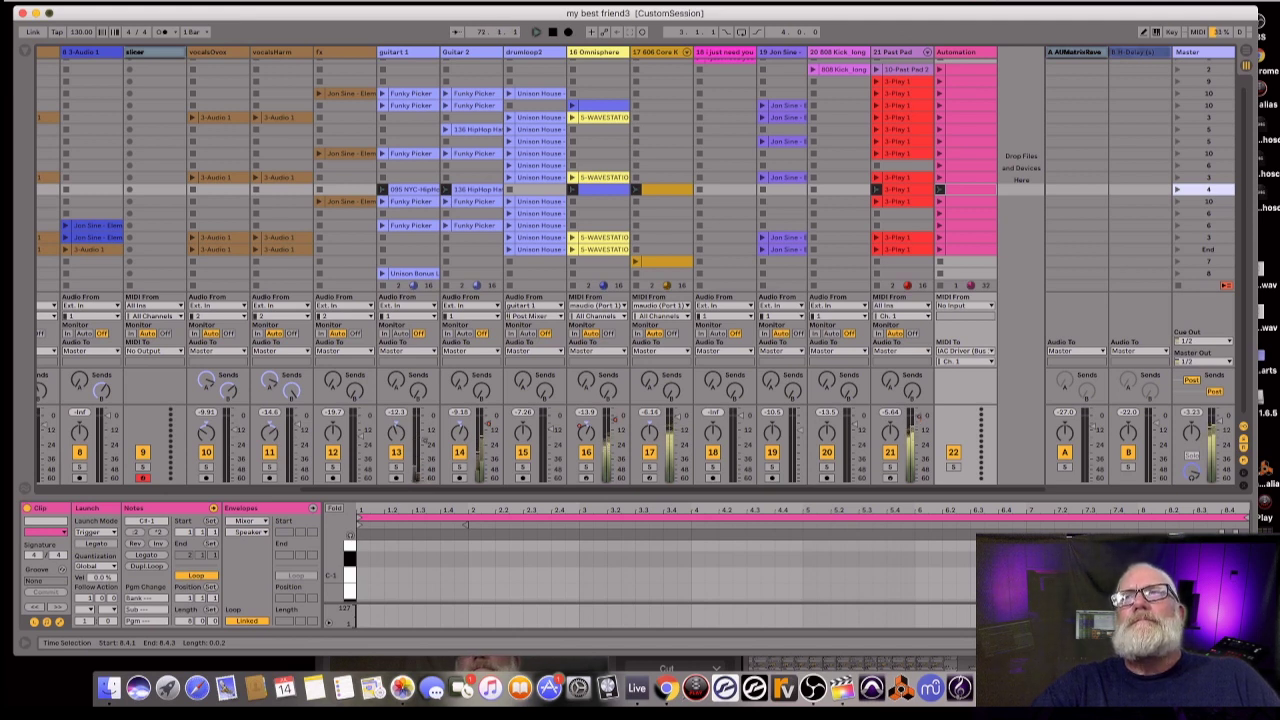
{"action": "left_click", "coordinate": [1205, 201]}
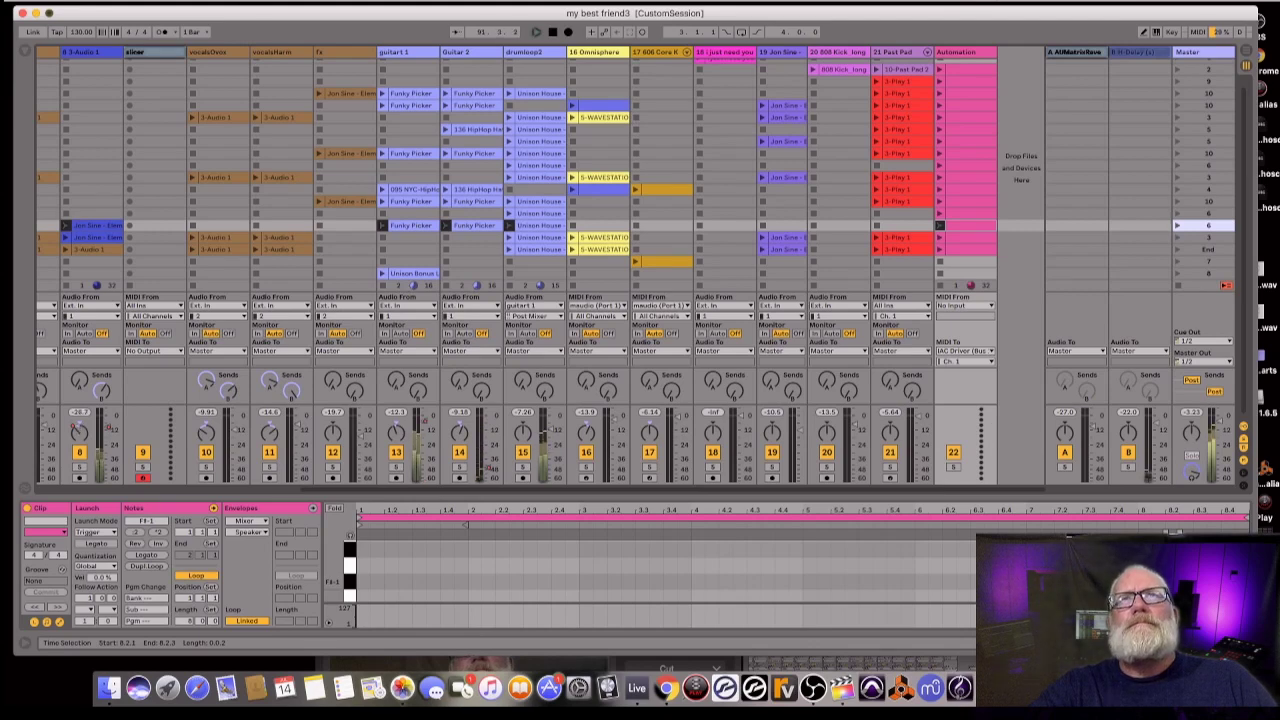
{"action": "key", "text": "Down"}
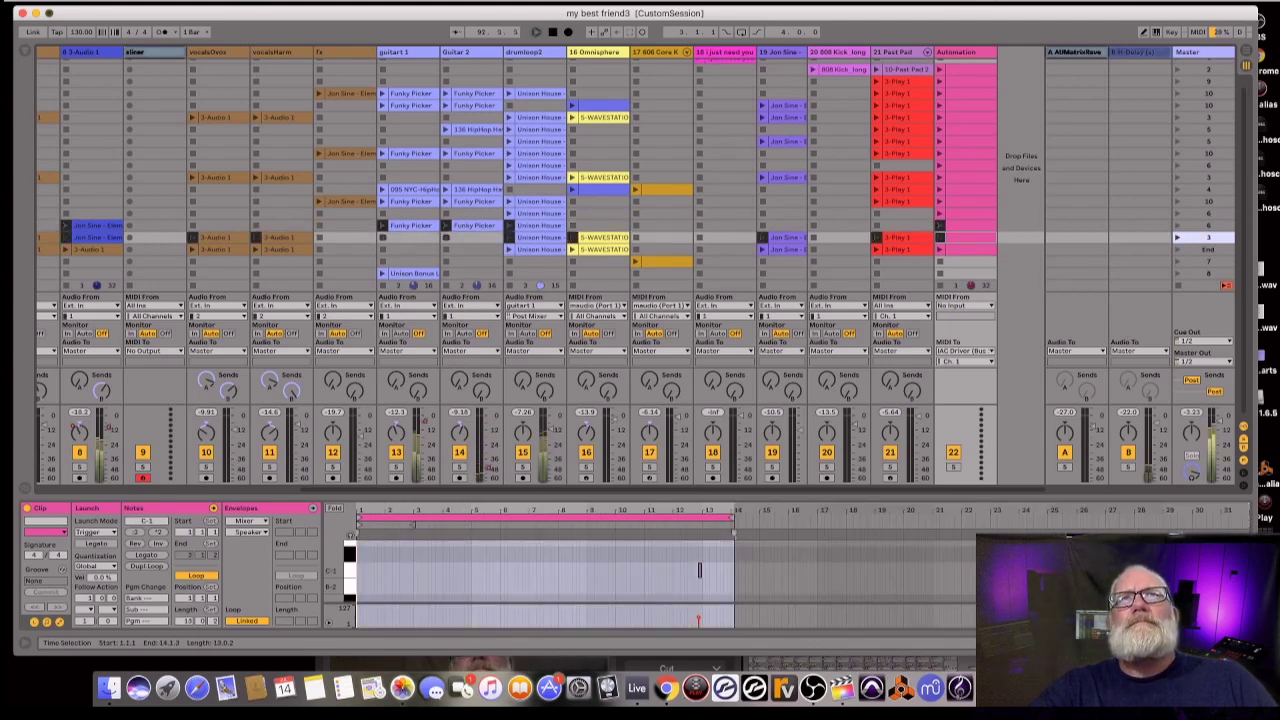
{"action": "key", "text": "Return"}
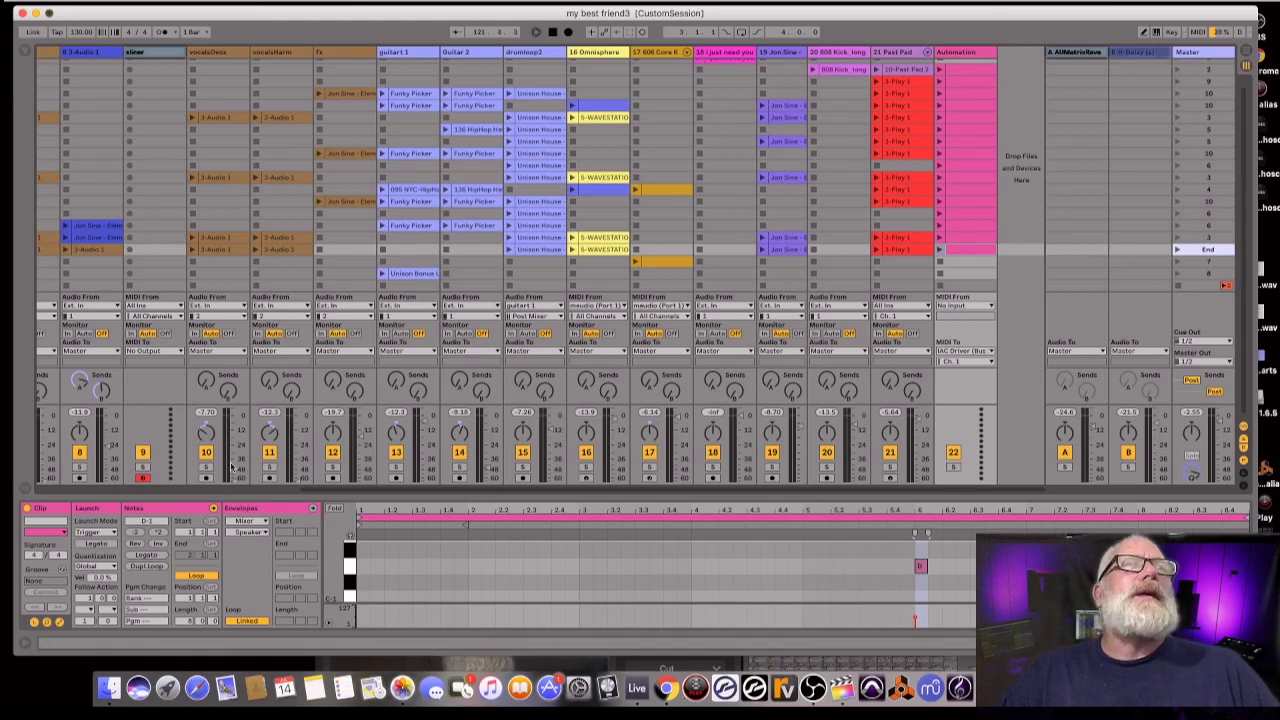
Step: Examine the Pad4 and Jon Sine clips on the Guide track and the scene 3 clip on the Fluff Face track
{"action": "scroll", "coordinate": [60, 478], "scroll_direction": "left", "scroll_amount": 5}
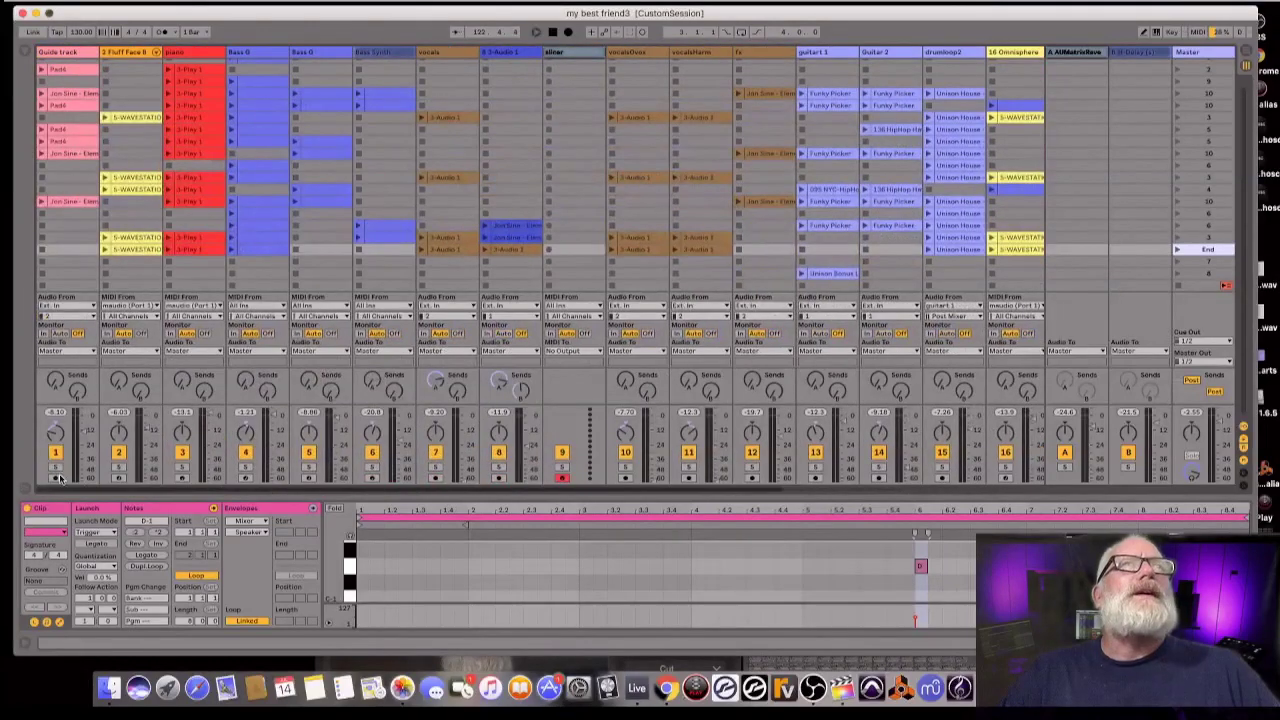
{"action": "left_click", "coordinate": [70, 57]}
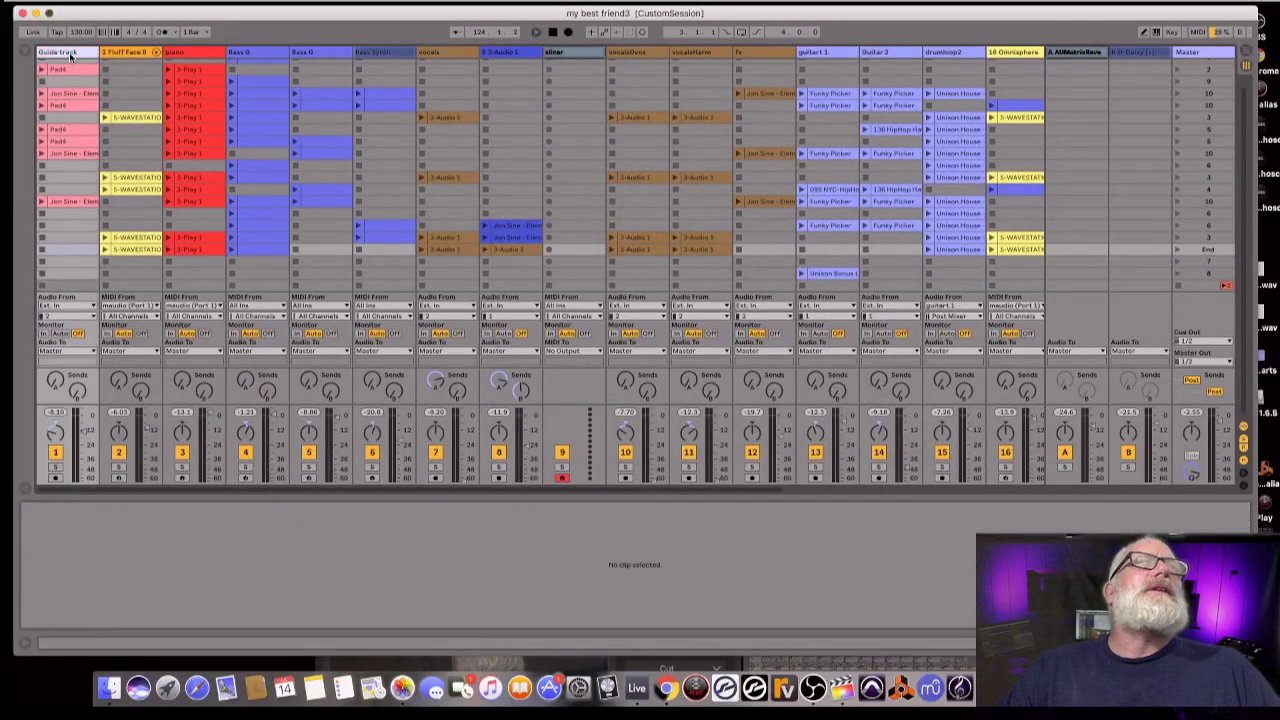
{"action": "left_click", "coordinate": [77, 103]}
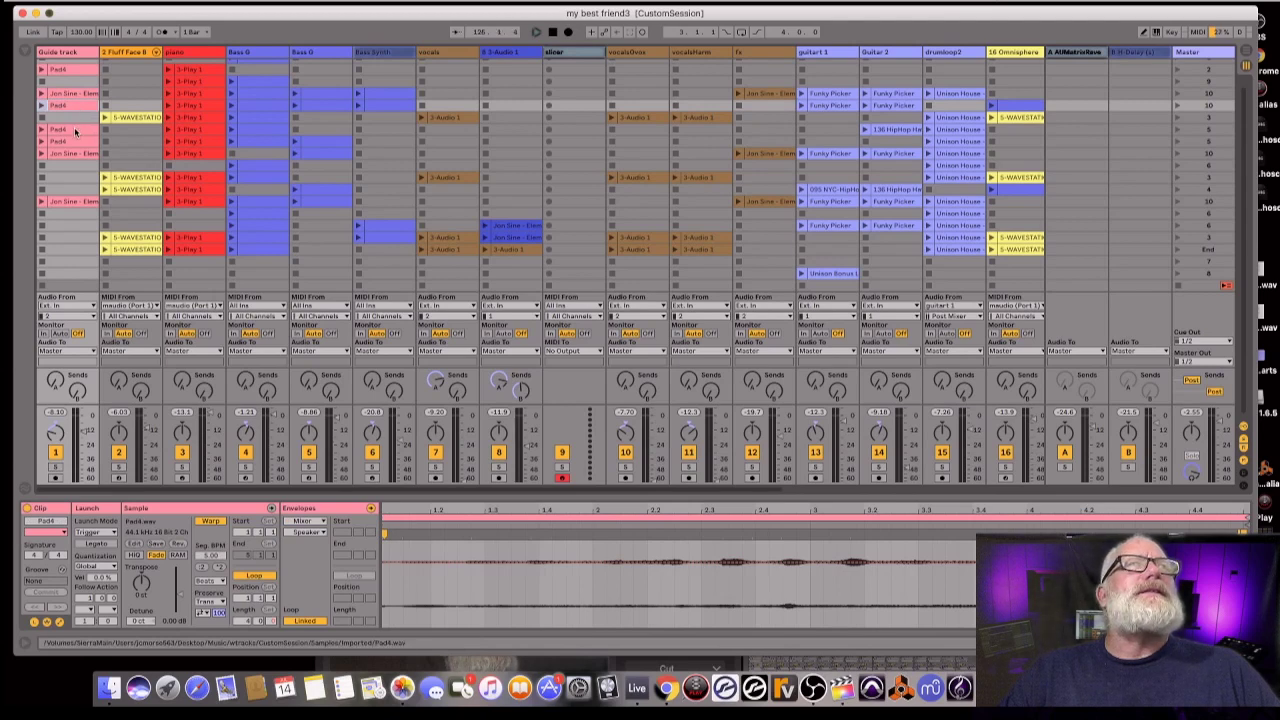
{"action": "left_click", "coordinate": [74, 130]}
{"action": "left_click", "coordinate": [73, 146]}
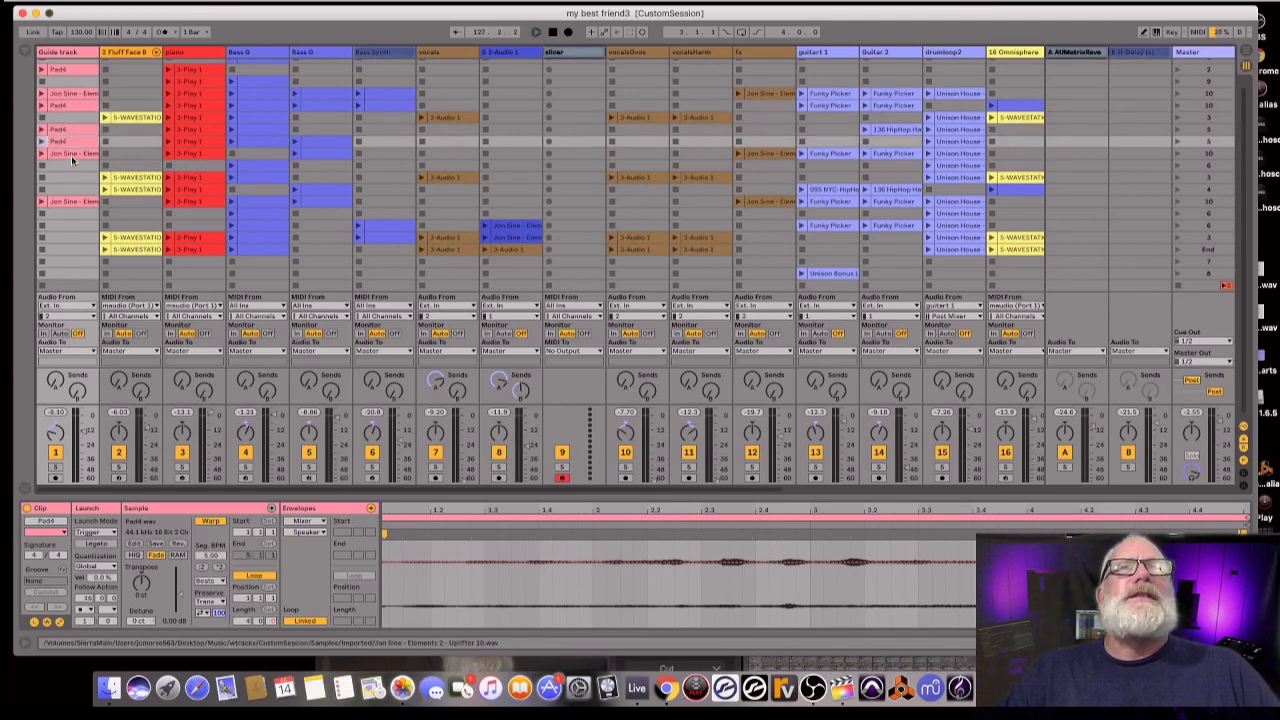
{"action": "left_click", "coordinate": [73, 155]}
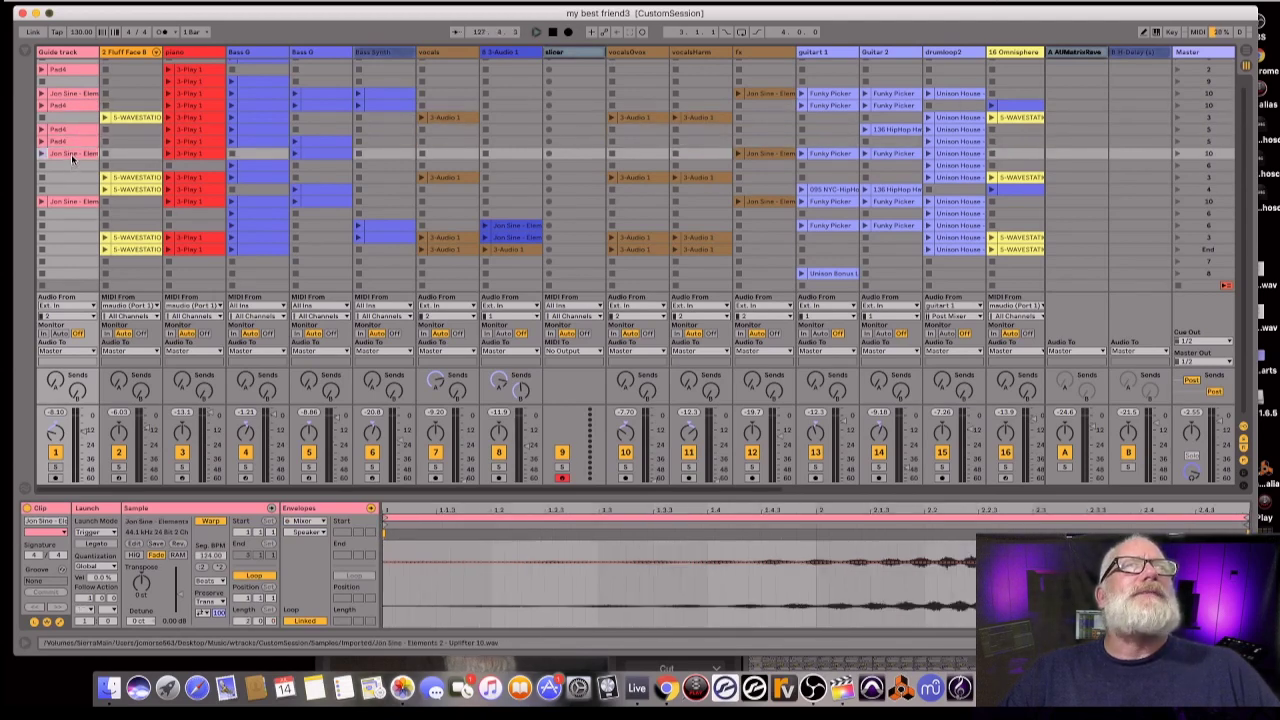
{"action": "left_click", "coordinate": [141, 116]}
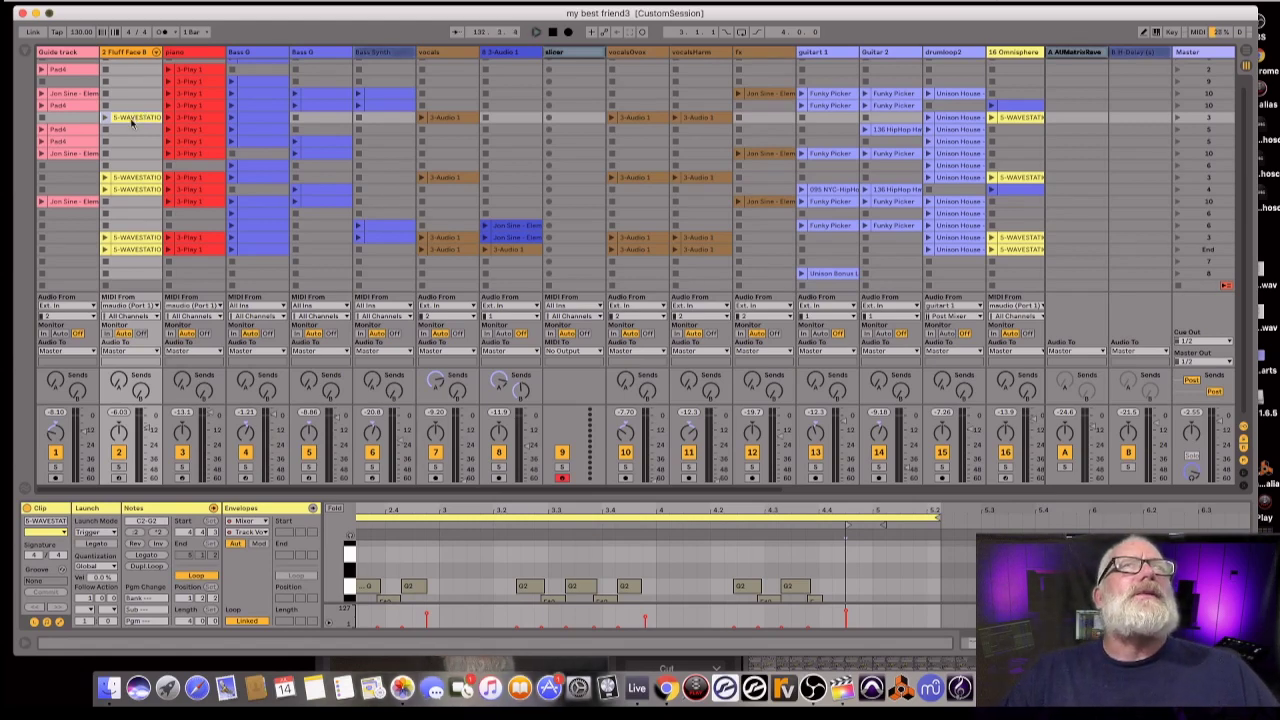
Step: Examine the piano track's 3-Play 1 clip in scene 2 and show the track's instrument device
{"action": "left_click", "coordinate": [197, 57]}
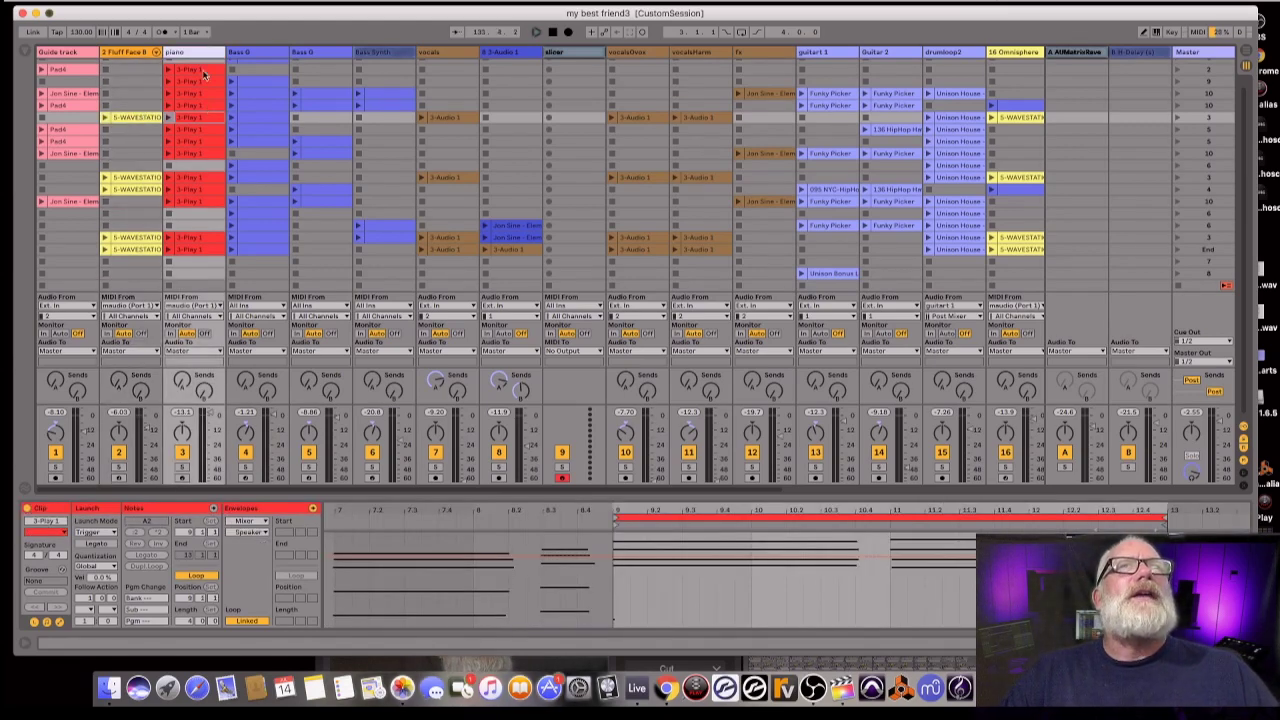
{"action": "left_click", "coordinate": [197, 73]}
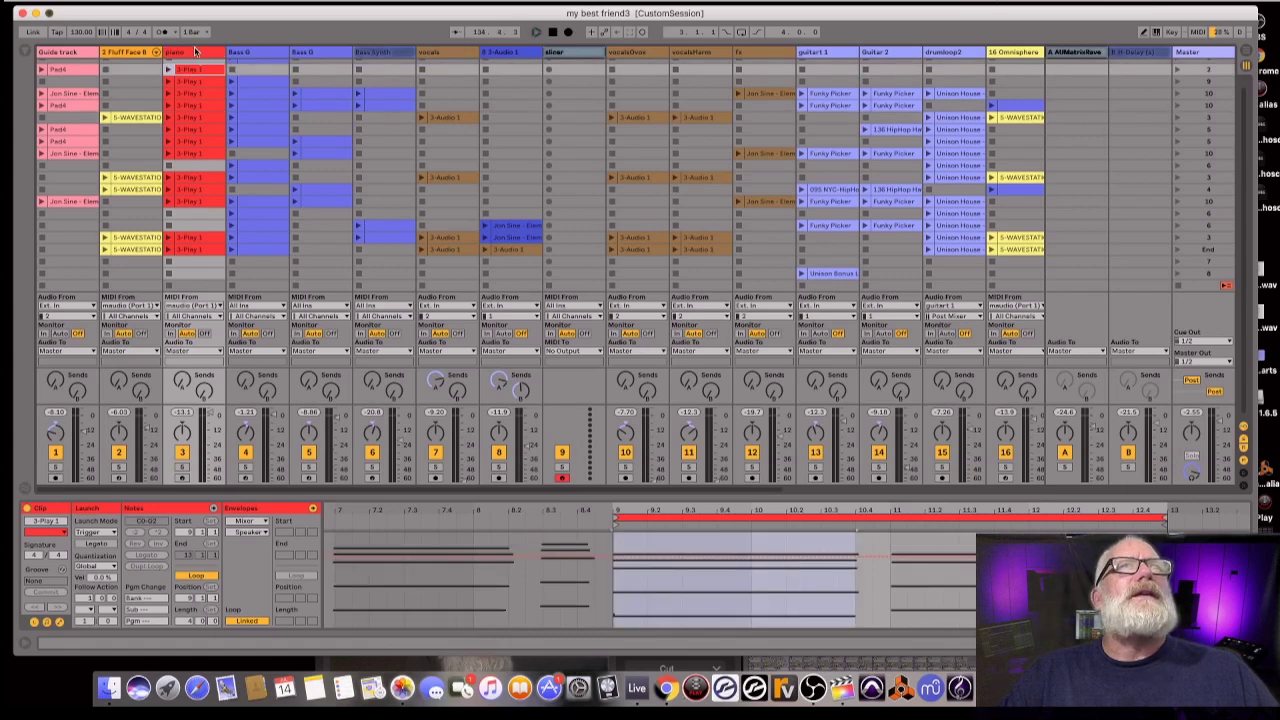
{"action": "left_click", "coordinate": [195, 53]}
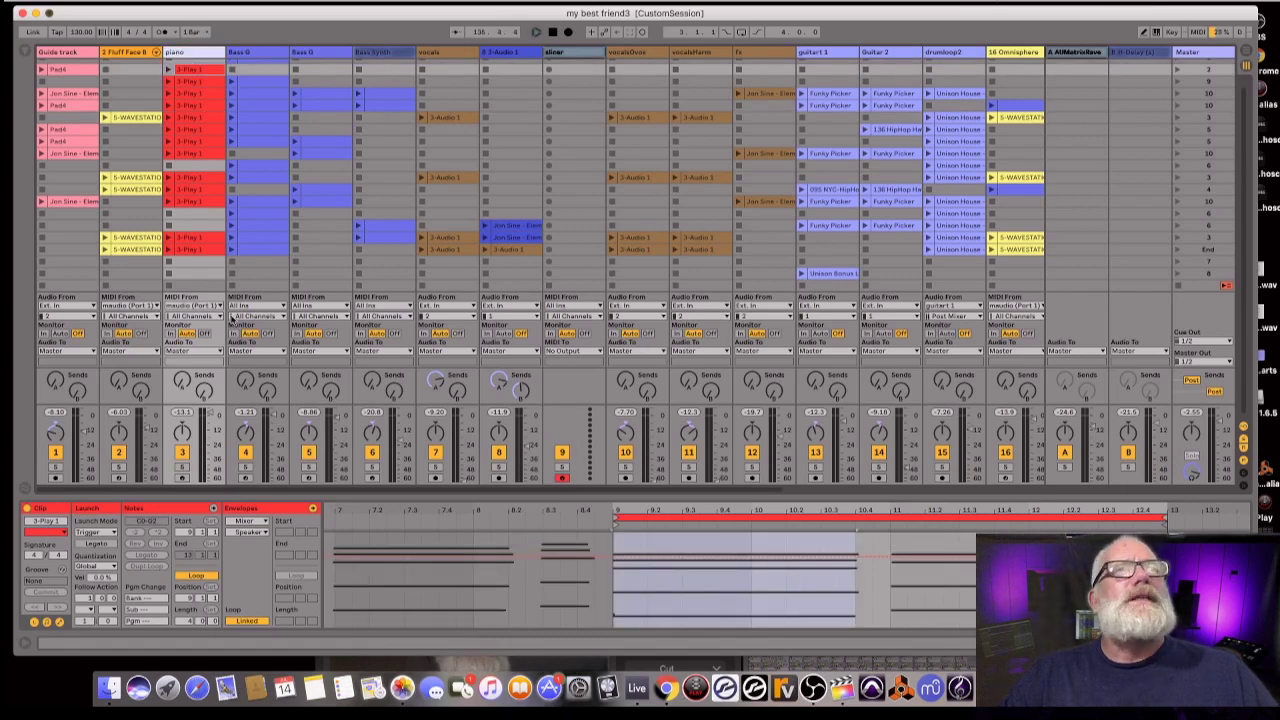
{"action": "scroll", "coordinate": [229, 301], "scroll_direction": "up", "scroll_amount": 1}
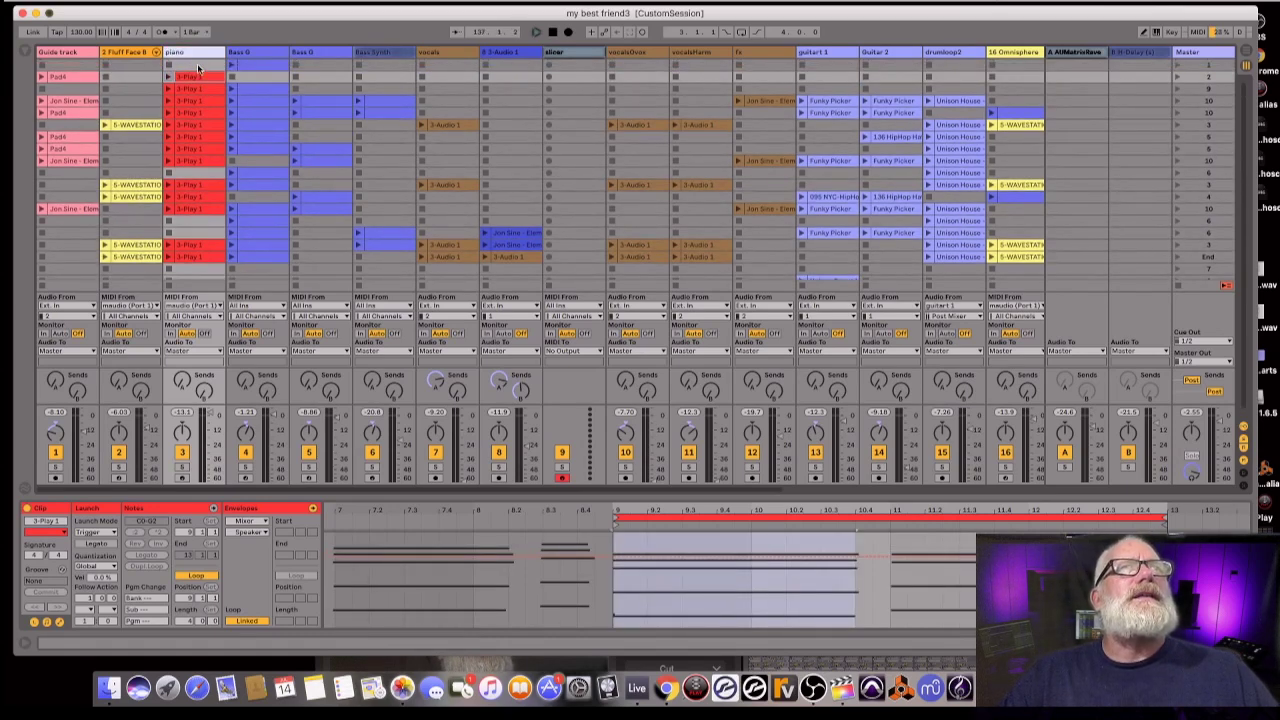
{"action": "left_click", "coordinate": [186, 55]}
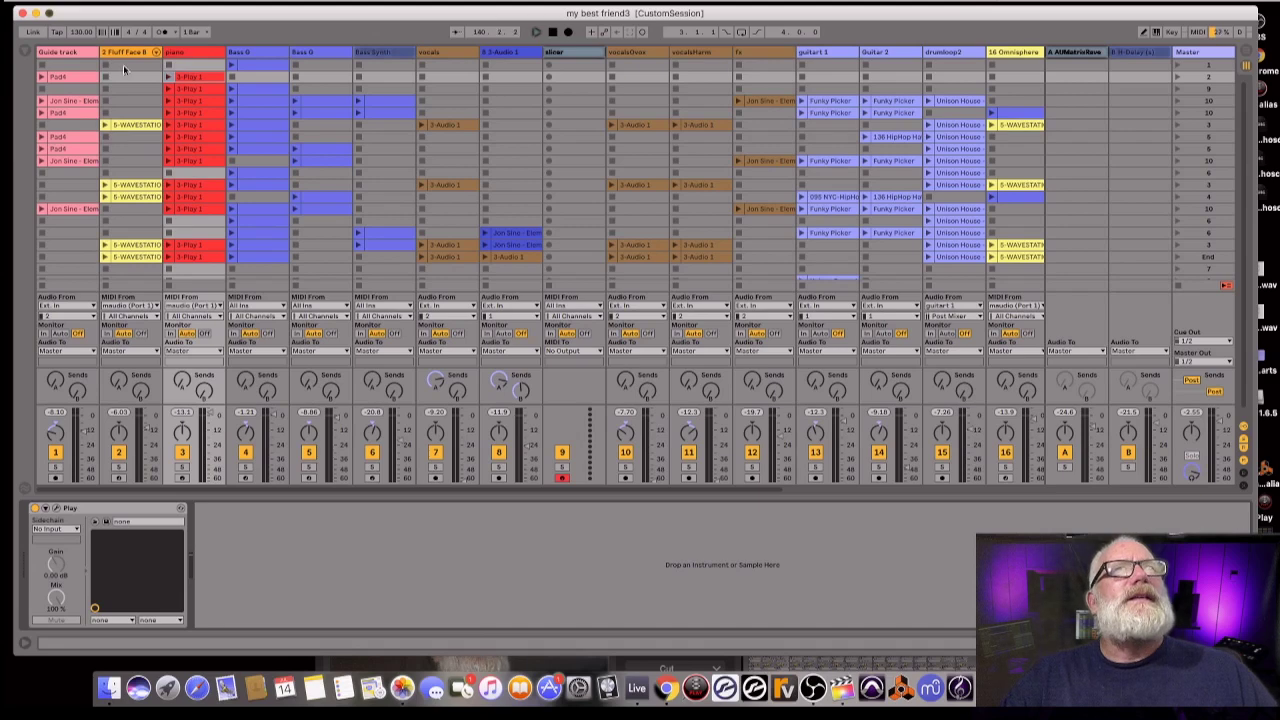
Step: Show the device chains of the two bass tracks, the Bass Synth track and the vocals track in turn
{"action": "left_click", "coordinate": [266, 59]}
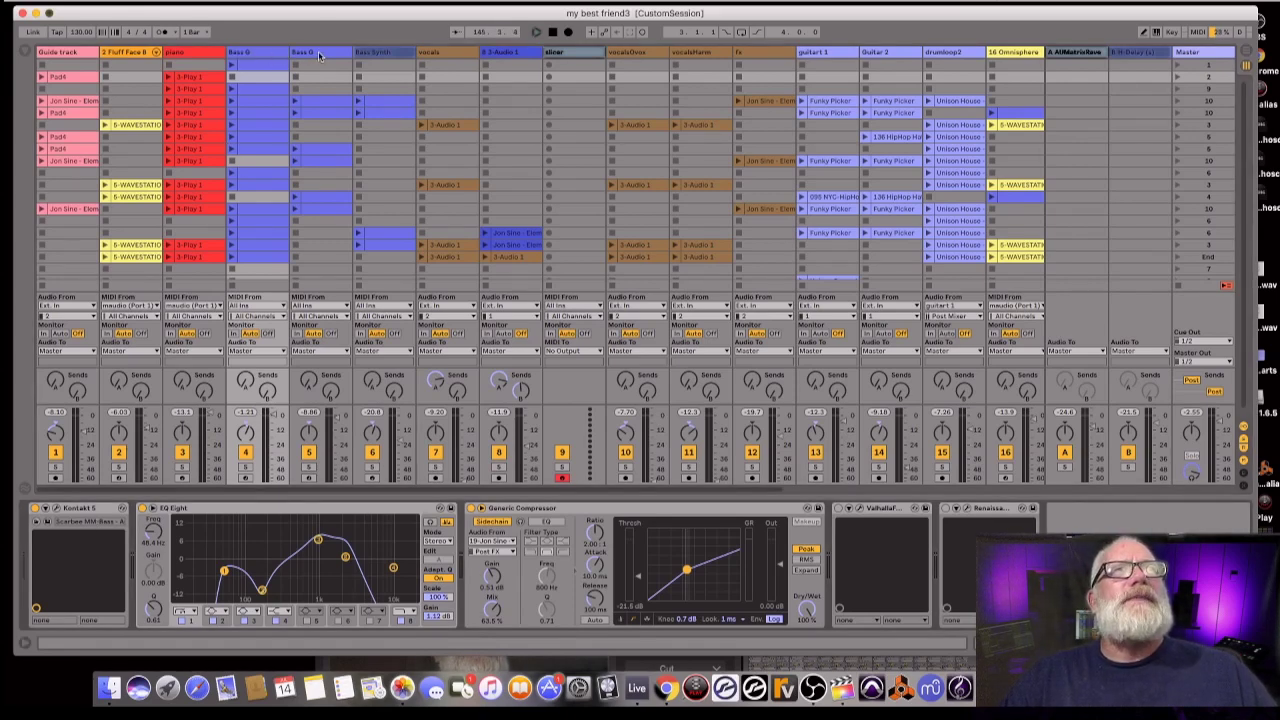
{"action": "left_click", "coordinate": [319, 56]}
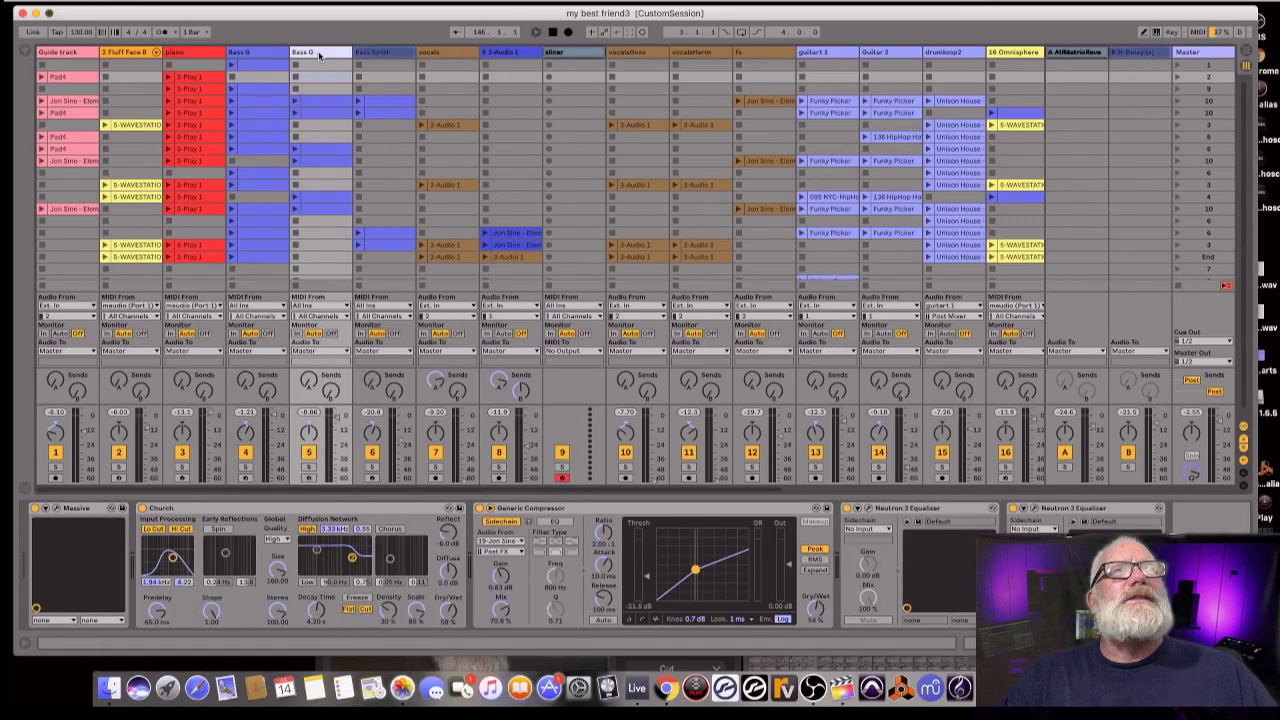
{"action": "left_click", "coordinate": [388, 53]}
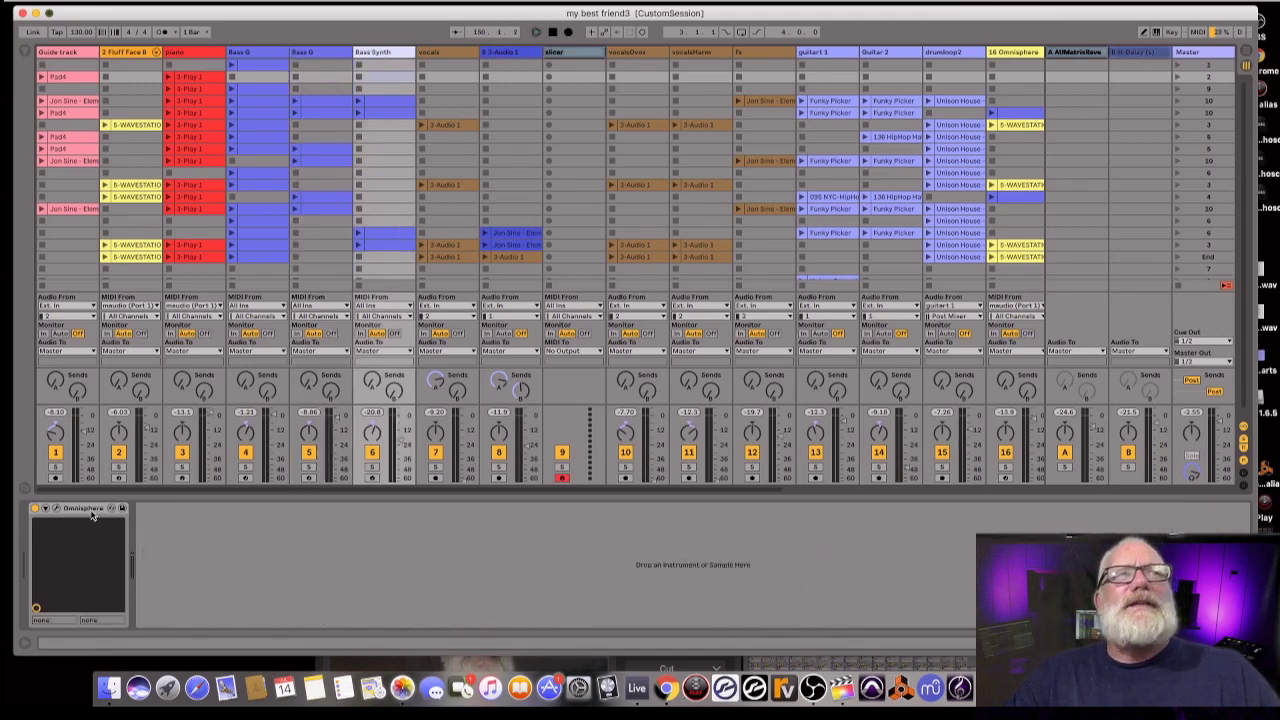
{"action": "left_click", "coordinate": [450, 54]}
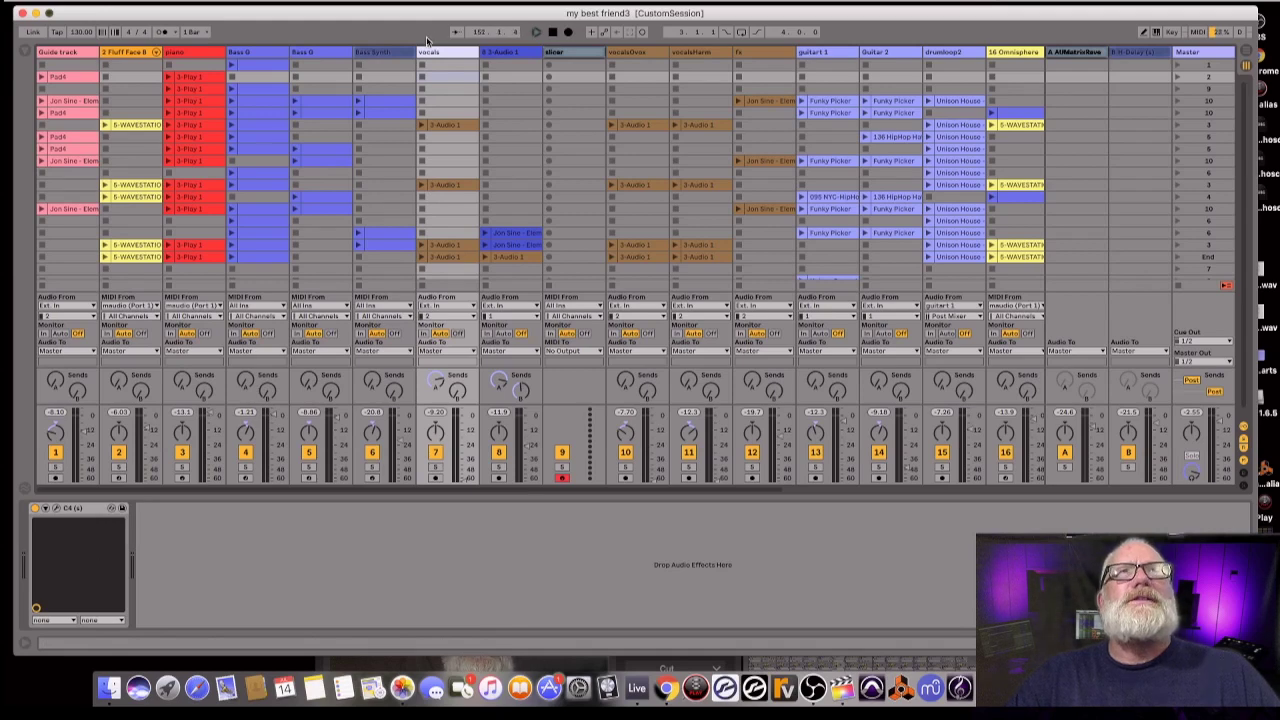
Step: Show the devices of the 3-Audio 1, slicer and vocalsOvox tracks and audition two 3-Audio 1 clips on the vocalsOvox track
{"action": "left_click", "coordinate": [502, 56]}
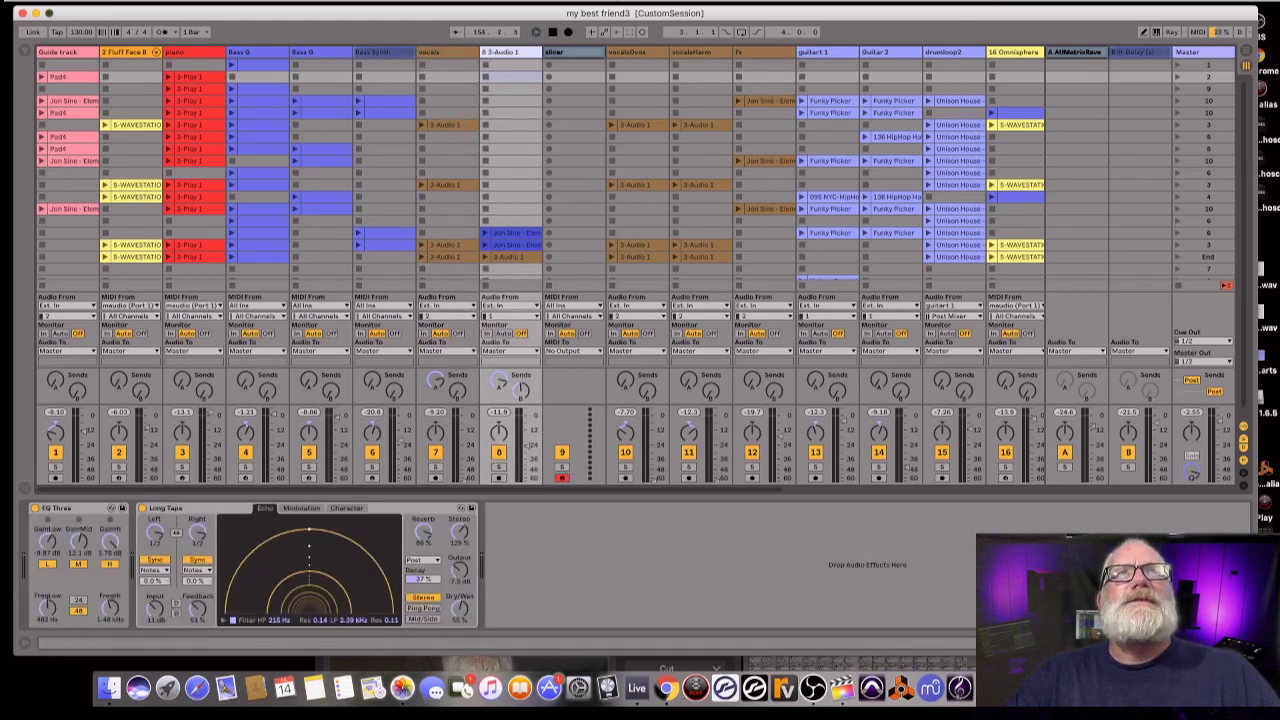
{"action": "left_click", "coordinate": [587, 54]}
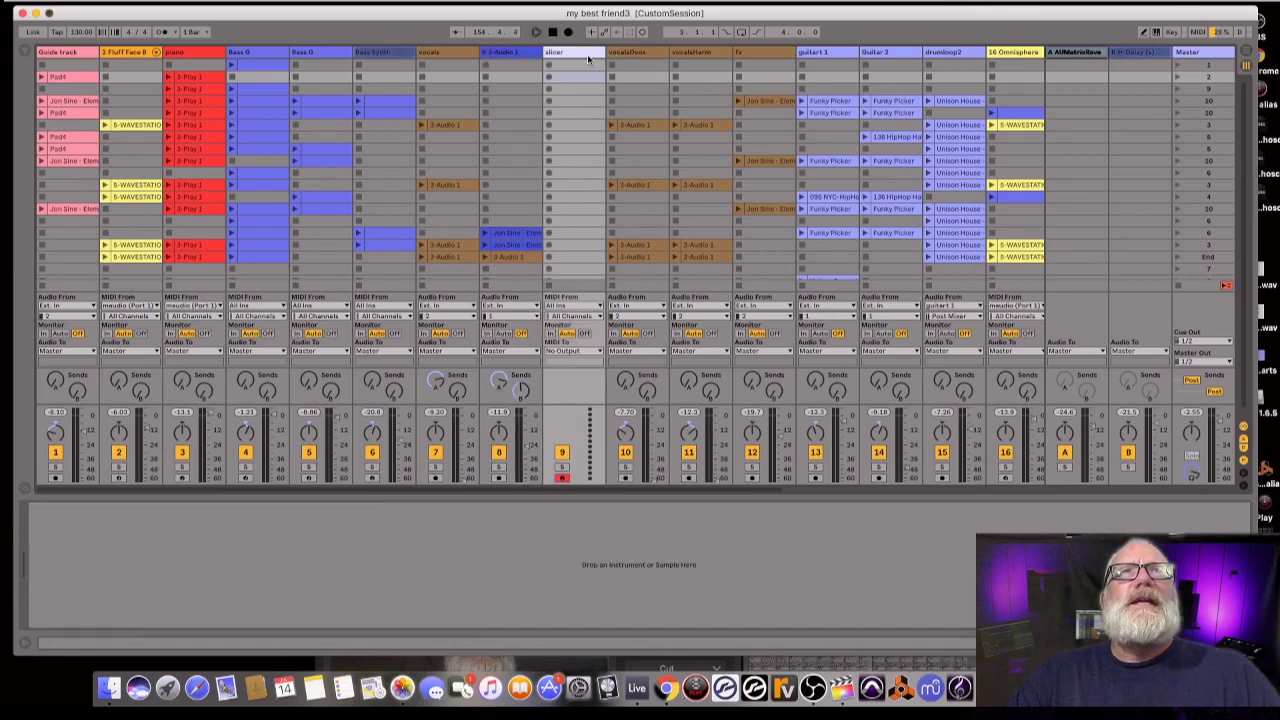
{"action": "left_click", "coordinate": [641, 55]}
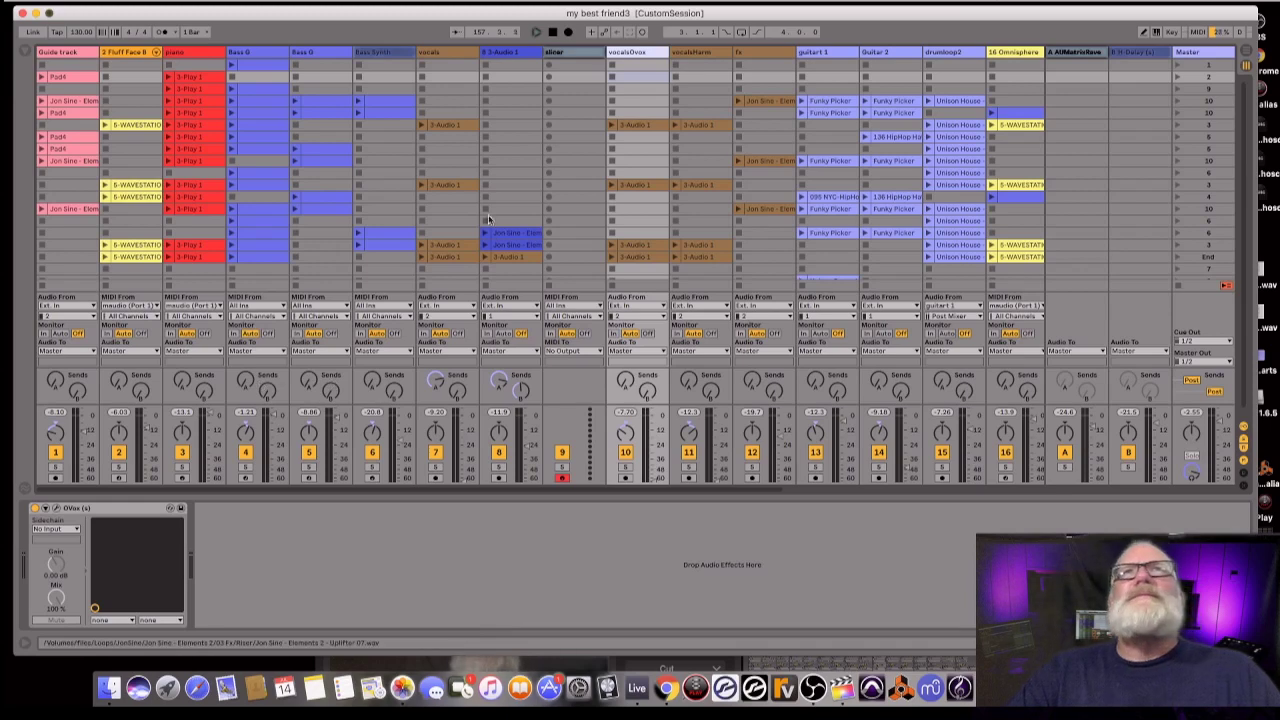
{"action": "left_click", "coordinate": [614, 129]}
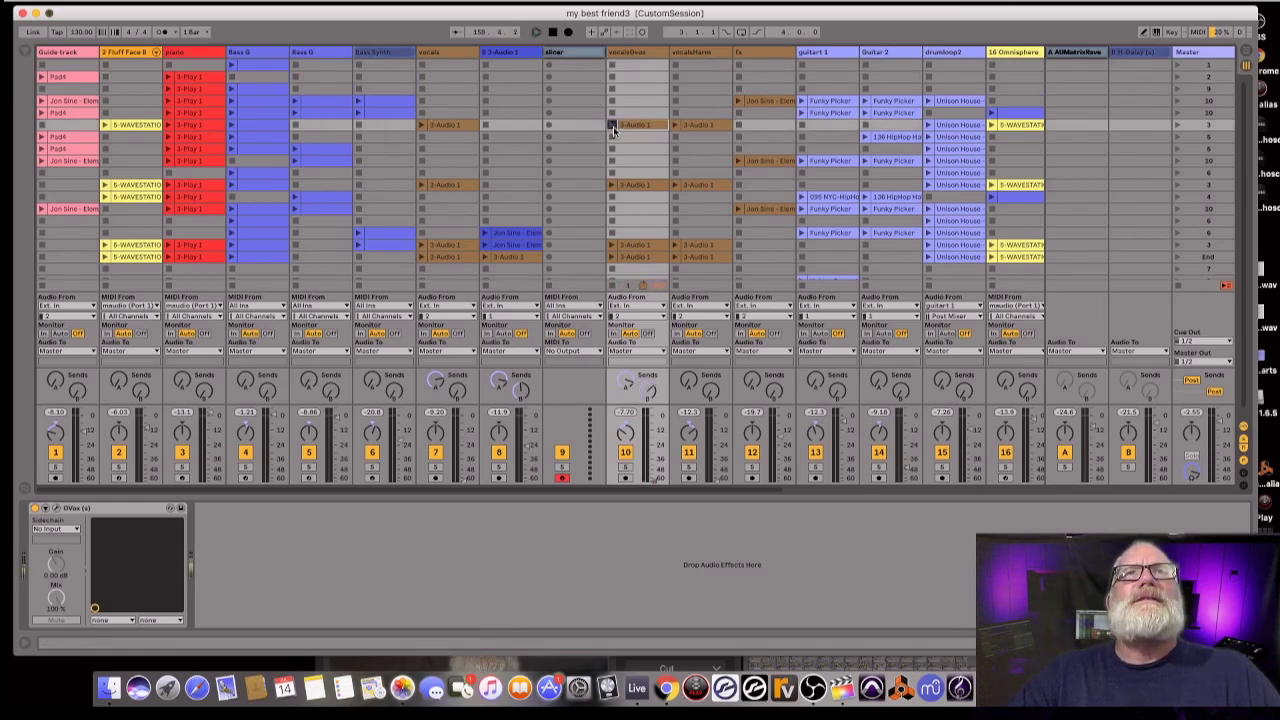
{"action": "left_click", "coordinate": [611, 187]}
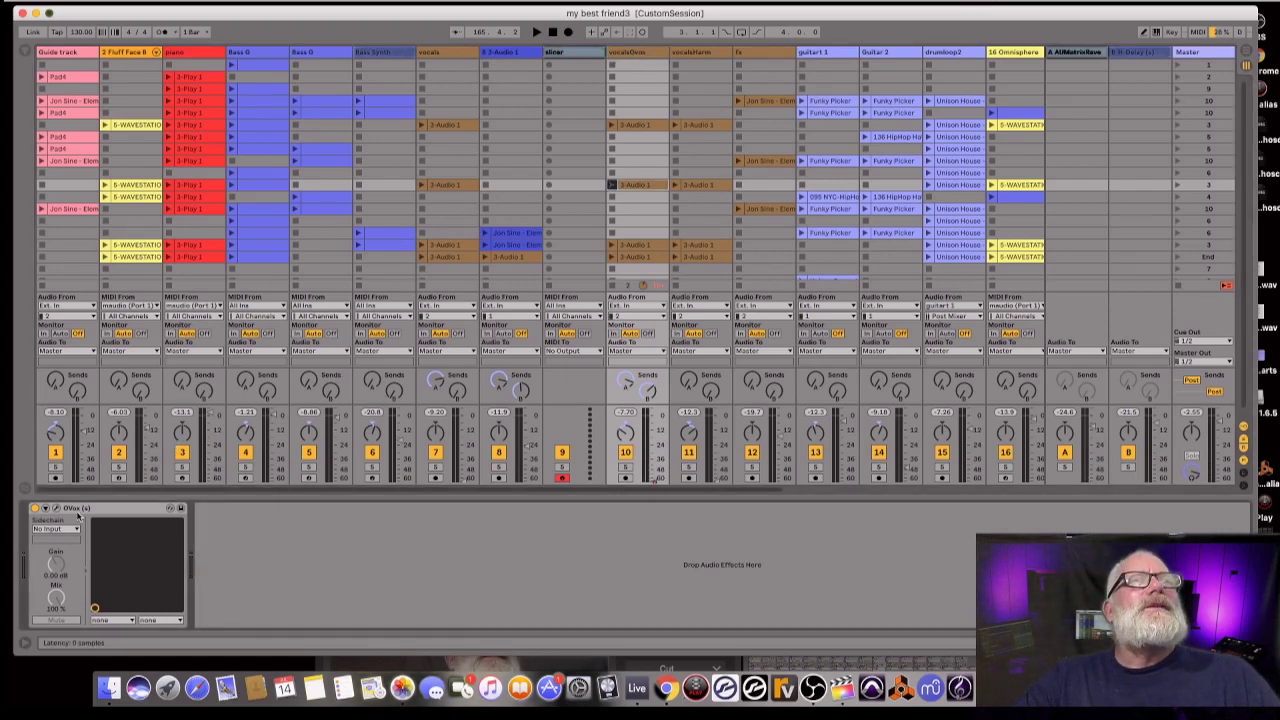
Step: Show the devices of the vocalsHarm and fx tracks and compare the effect chains of the two guitar tracks
{"action": "left_click", "coordinate": [700, 52]}
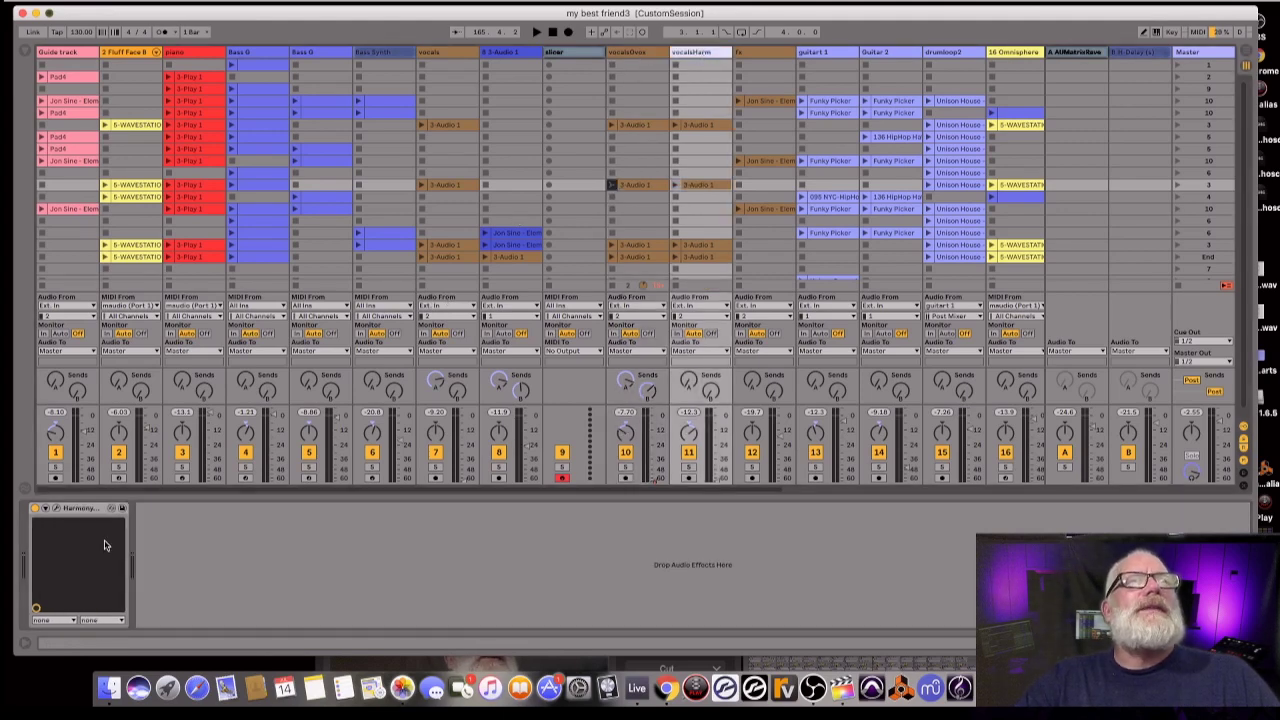
{"action": "left_click", "coordinate": [764, 55]}
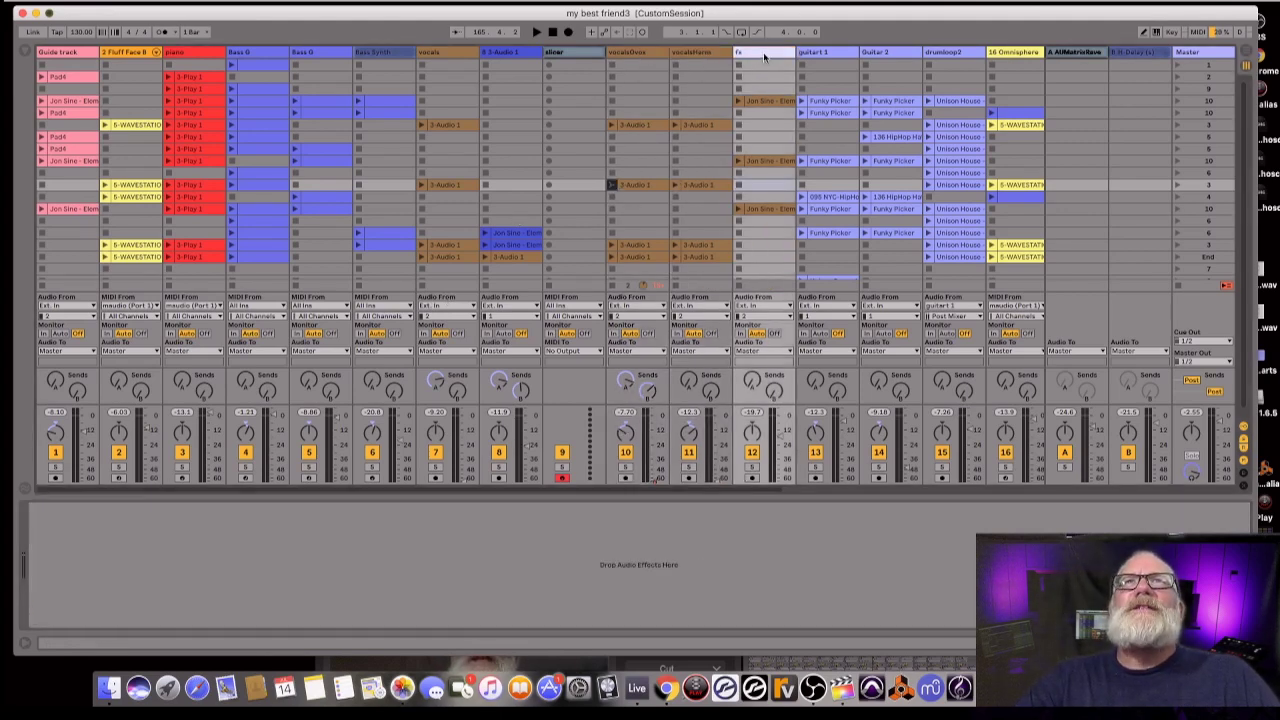
{"action": "left_click", "coordinate": [830, 57]}
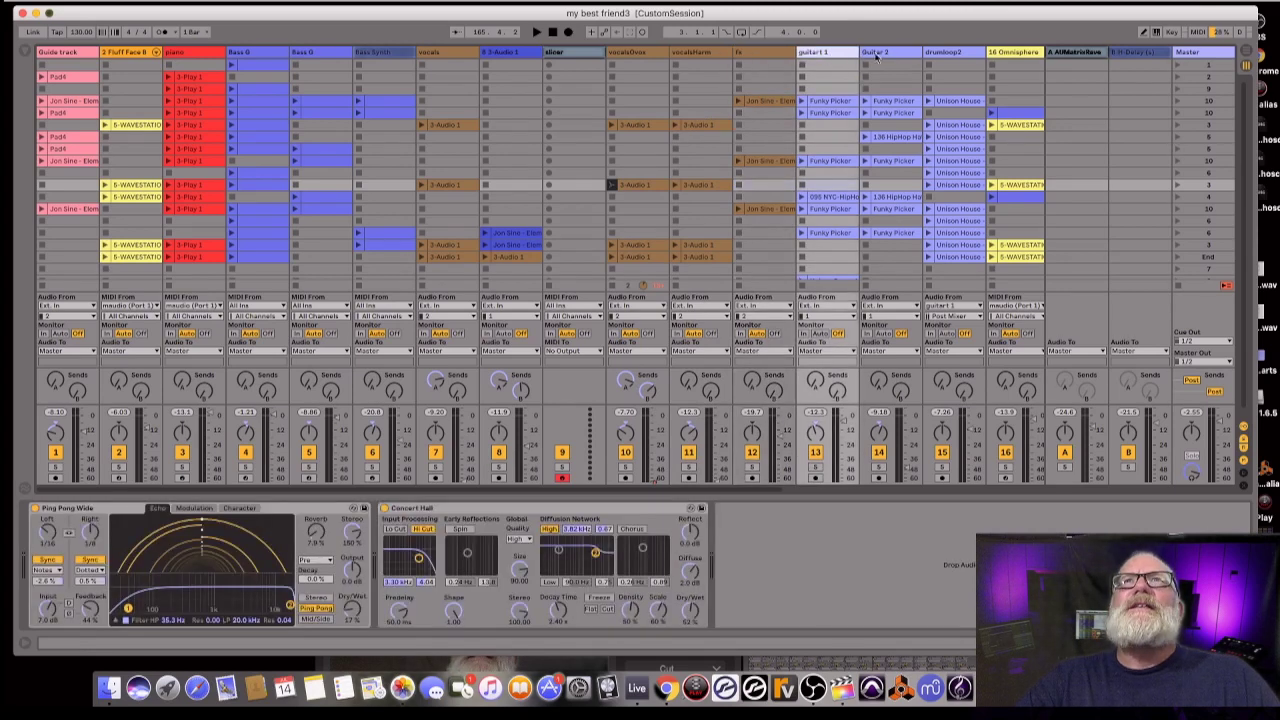
{"action": "left_click", "coordinate": [885, 55]}
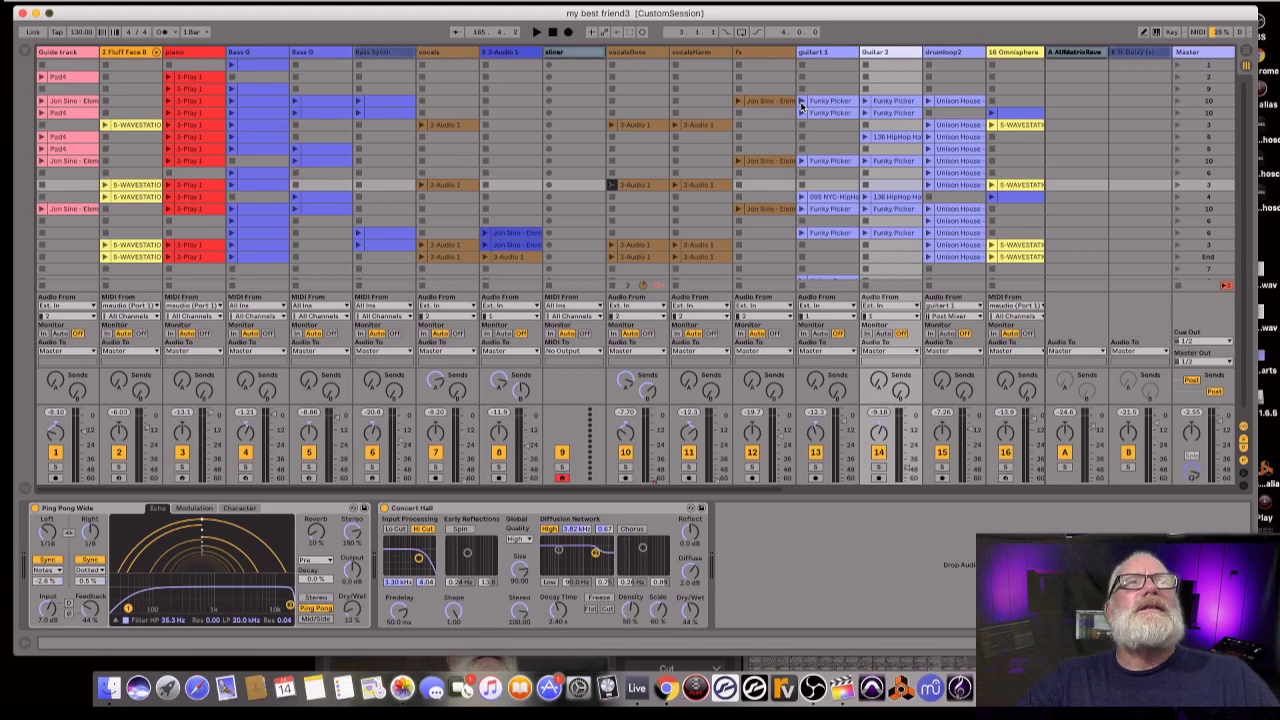
{"action": "left_click", "coordinate": [842, 55]}
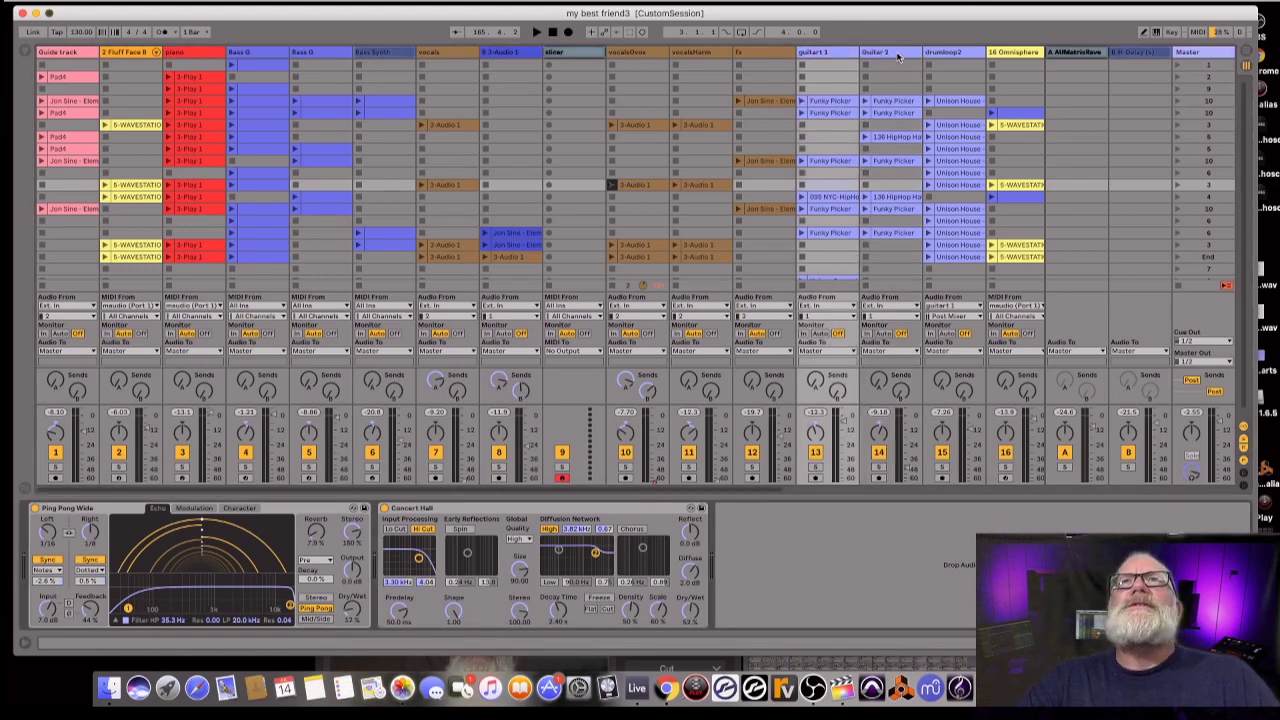
{"action": "left_click", "coordinate": [898, 57]}
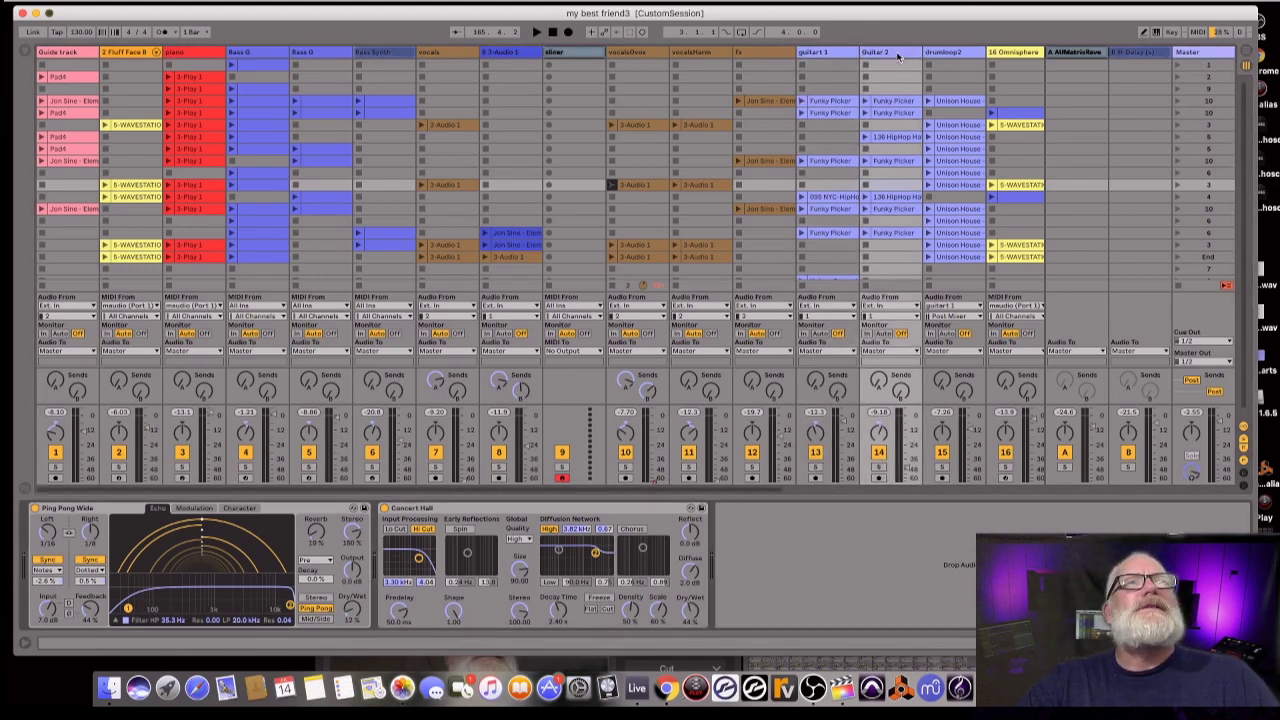
Step: Show the devices of the drumloop2, Omnisphere, 606 Core Kit and i just need you tracks in turn
{"action": "left_click", "coordinate": [958, 57]}
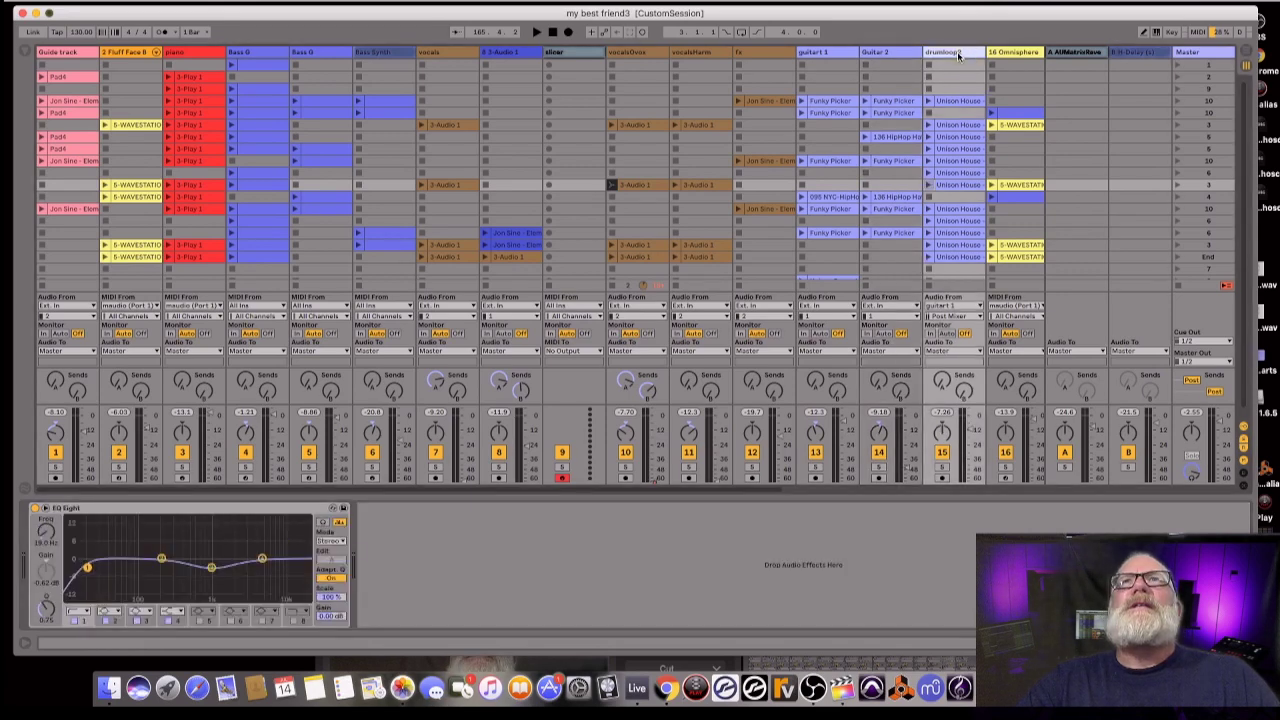
{"action": "left_click", "coordinate": [1010, 55]}
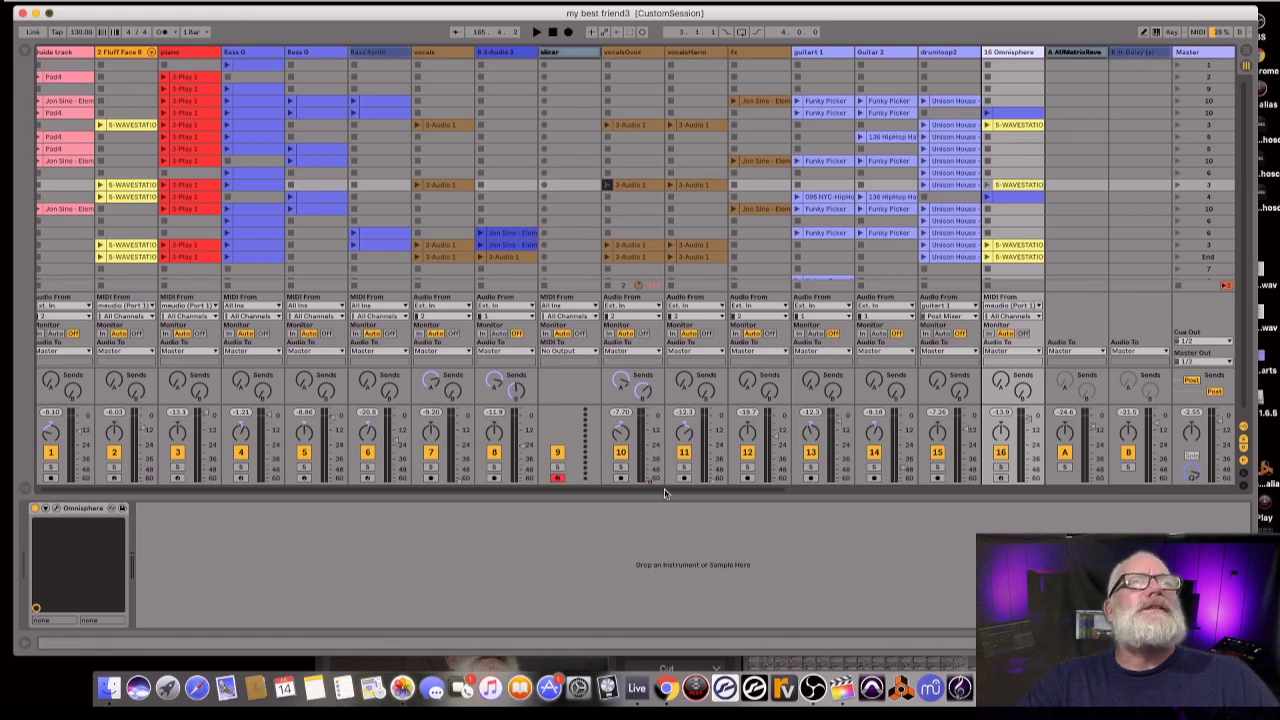
{"action": "left_click_drag", "start_coordinate": [641, 490], "coordinate": [977, 479]}
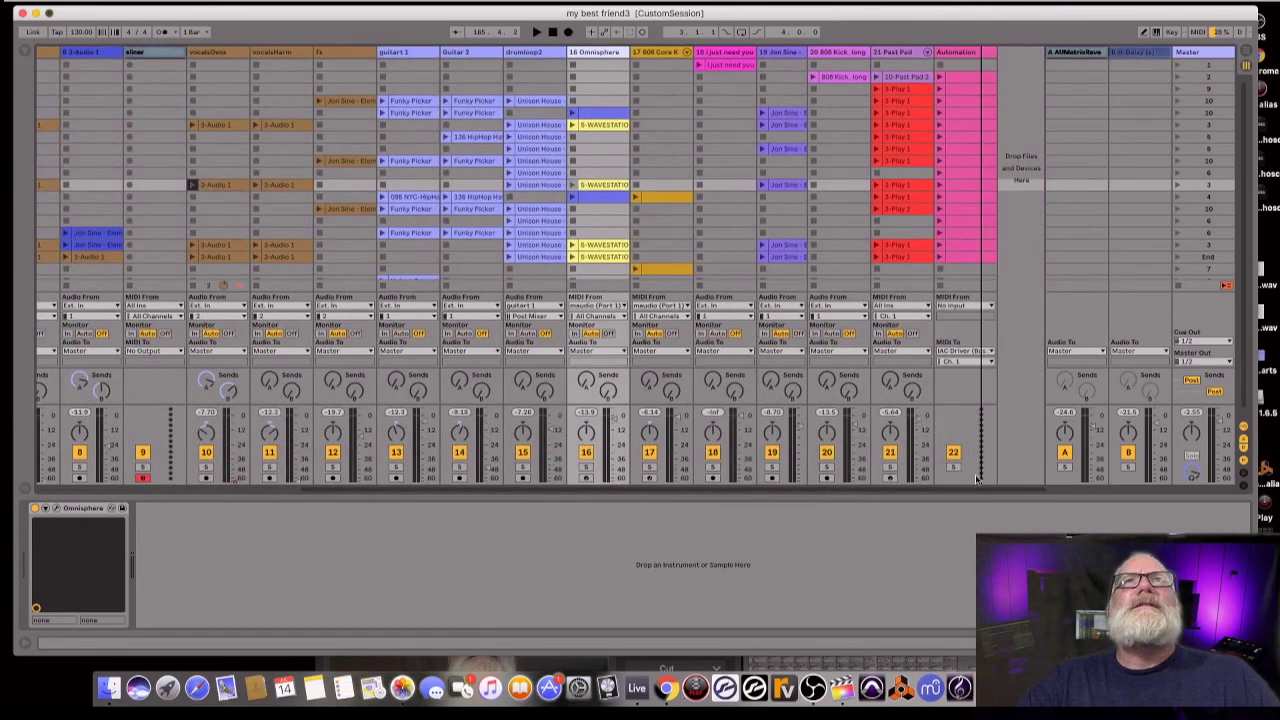
{"action": "left_click", "coordinate": [669, 52]}
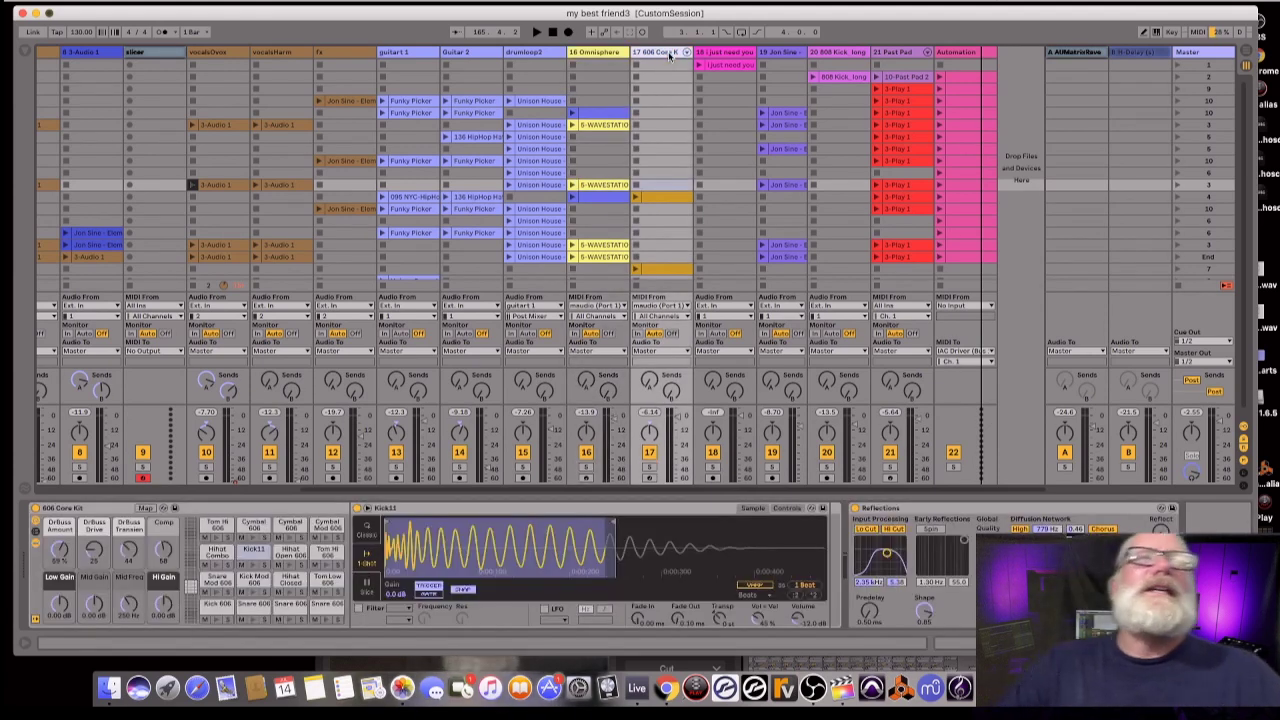
{"action": "left_click", "coordinate": [737, 55]}
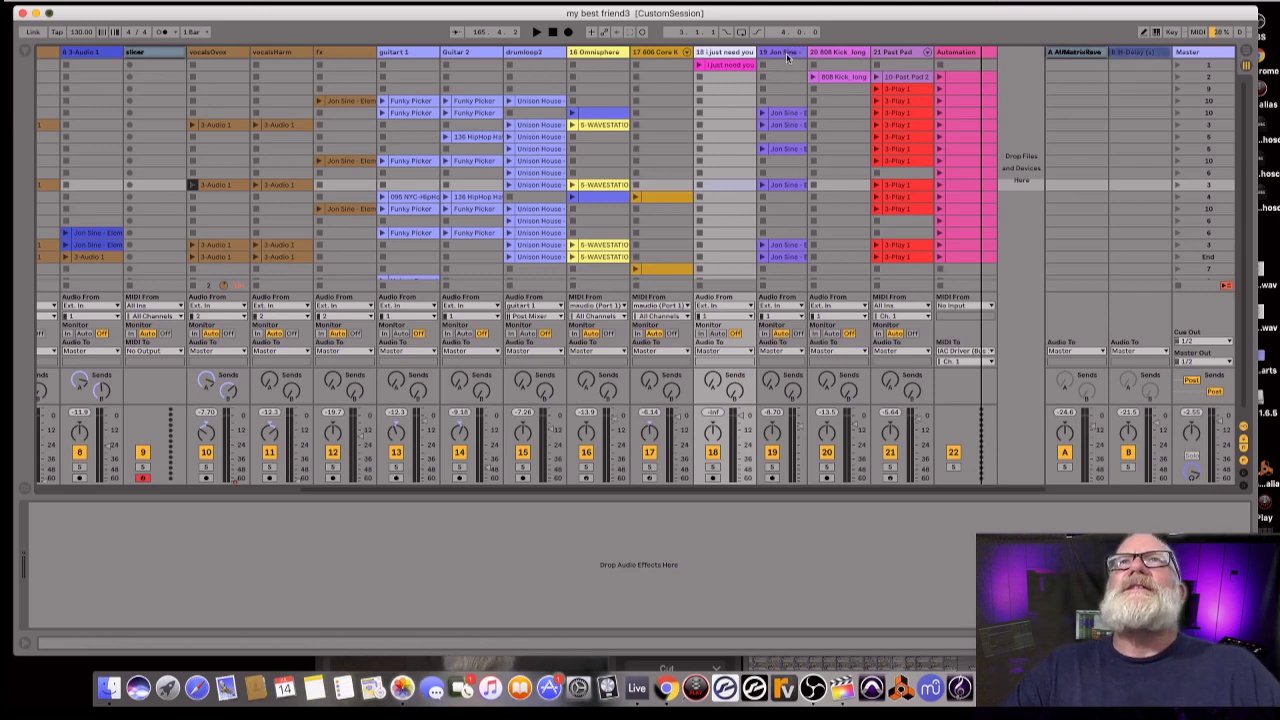
Step: Show the devices of the Jon Sine, 808 Kick_long, Past Pad and Automation tracks in turn
{"action": "left_click", "coordinate": [787, 215]}
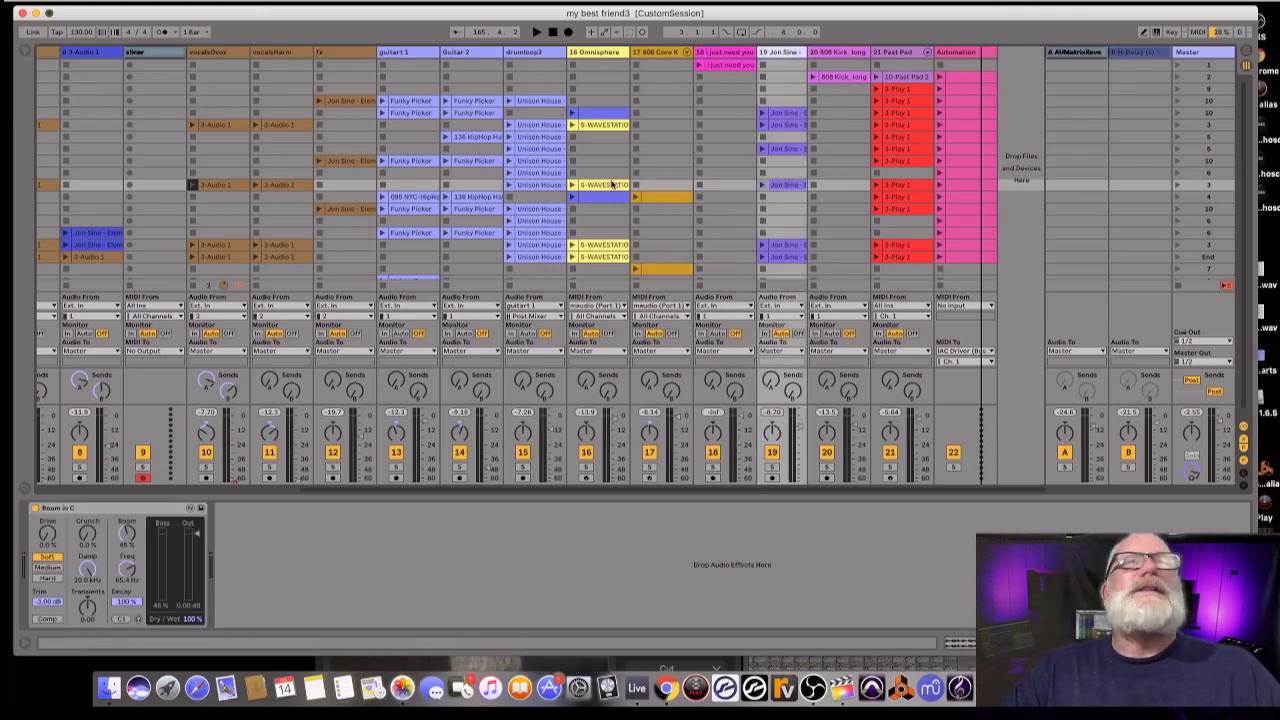
{"action": "left_click", "coordinate": [850, 58]}
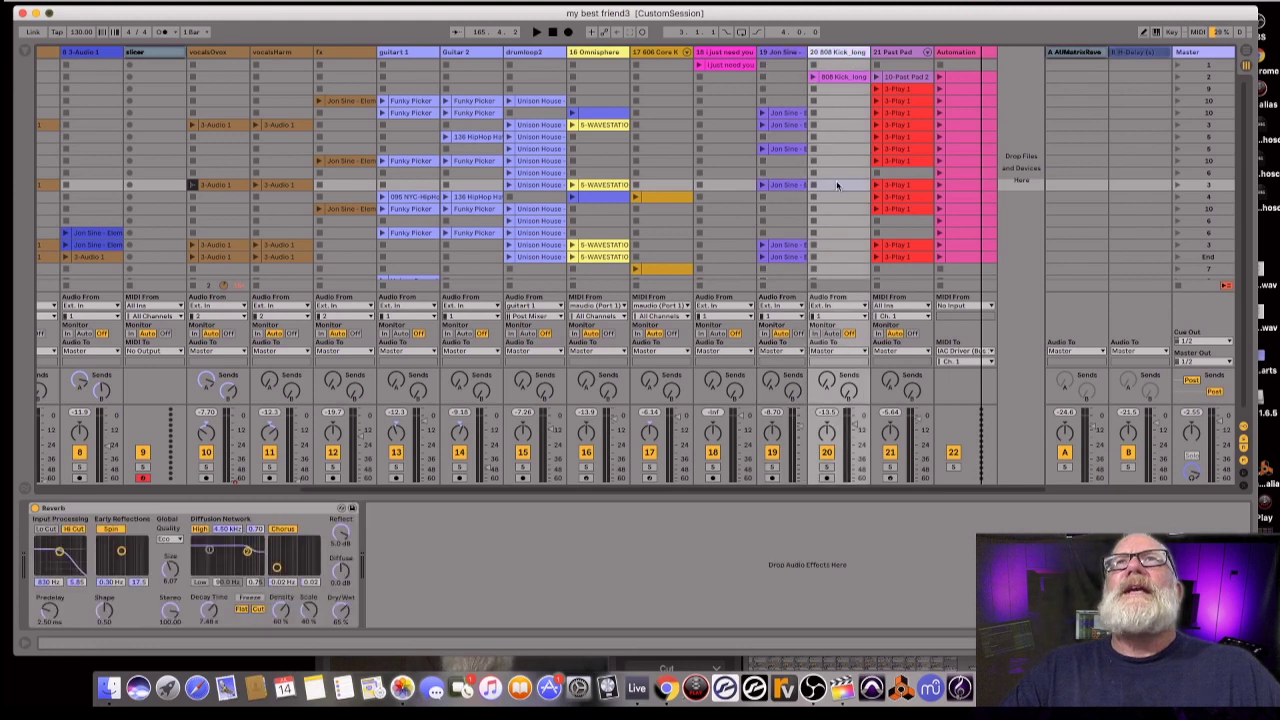
{"action": "left_click", "coordinate": [908, 55]}
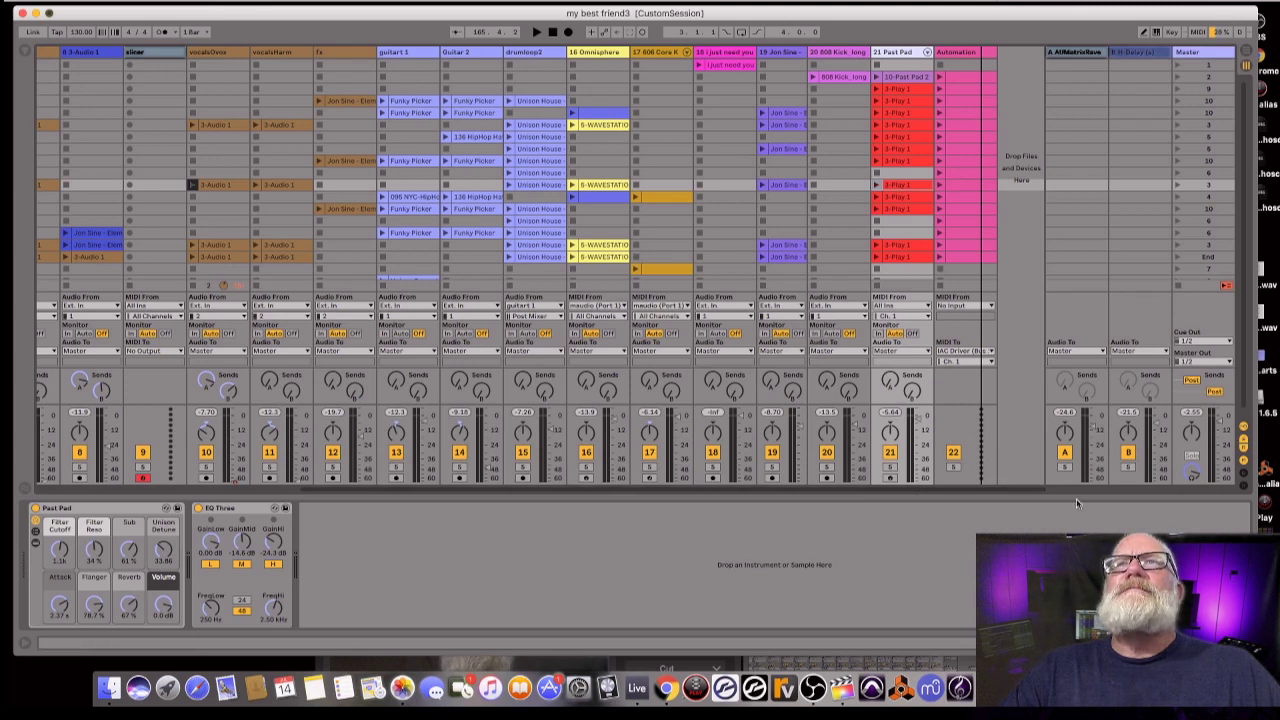
{"action": "left_click", "coordinate": [957, 56]}
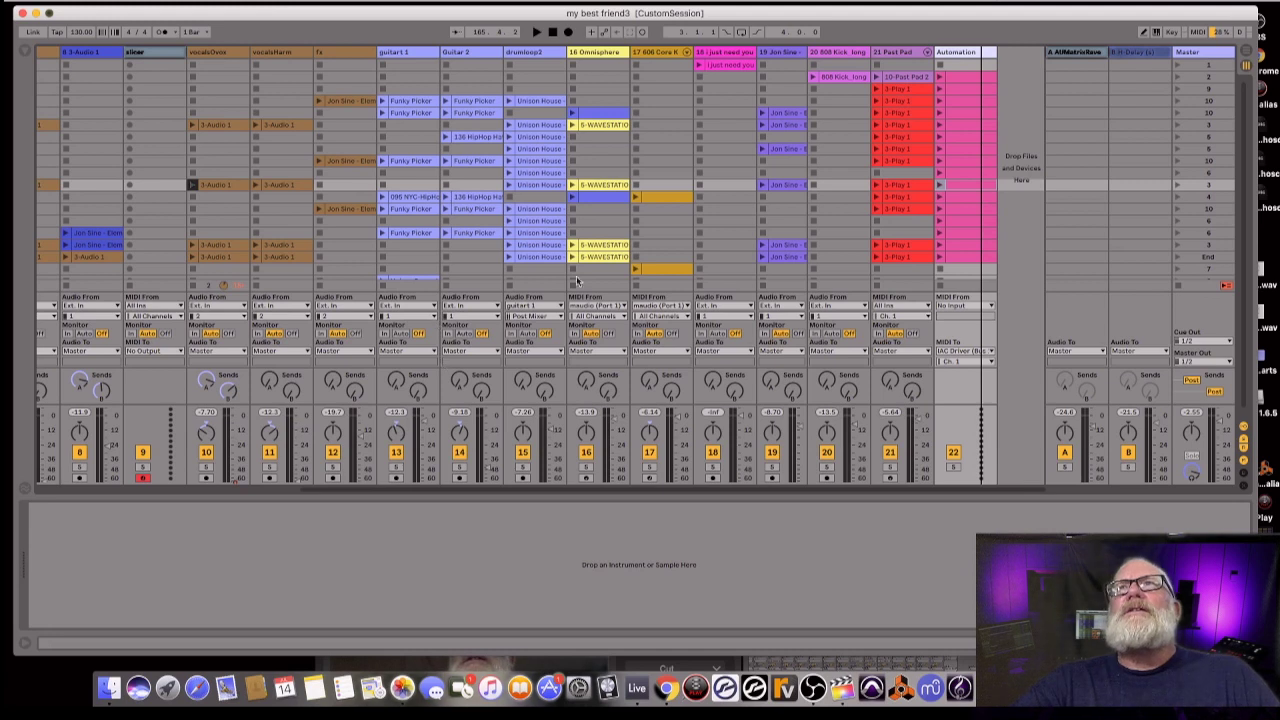
Step: Audition the first scene 10, the first scene 5 and the second scene 10, and stop playback
{"action": "left_click", "coordinate": [1177, 101]}
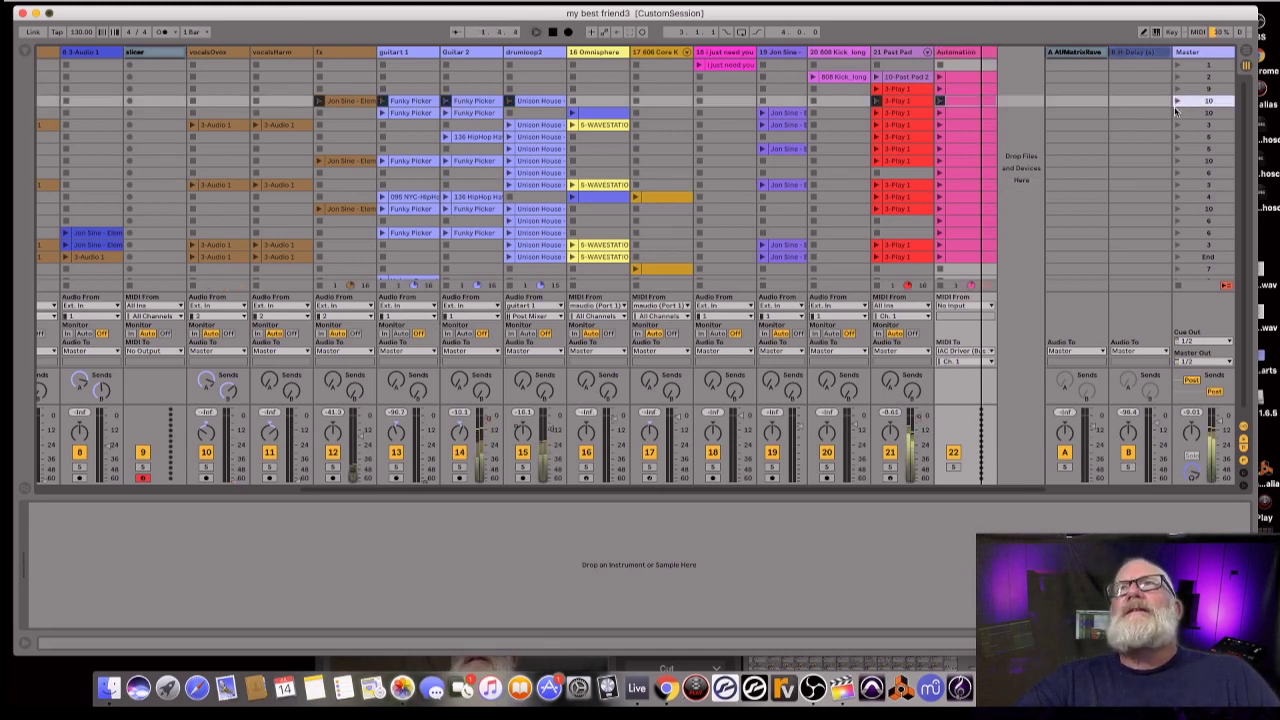
{"action": "left_click", "coordinate": [1177, 138]}
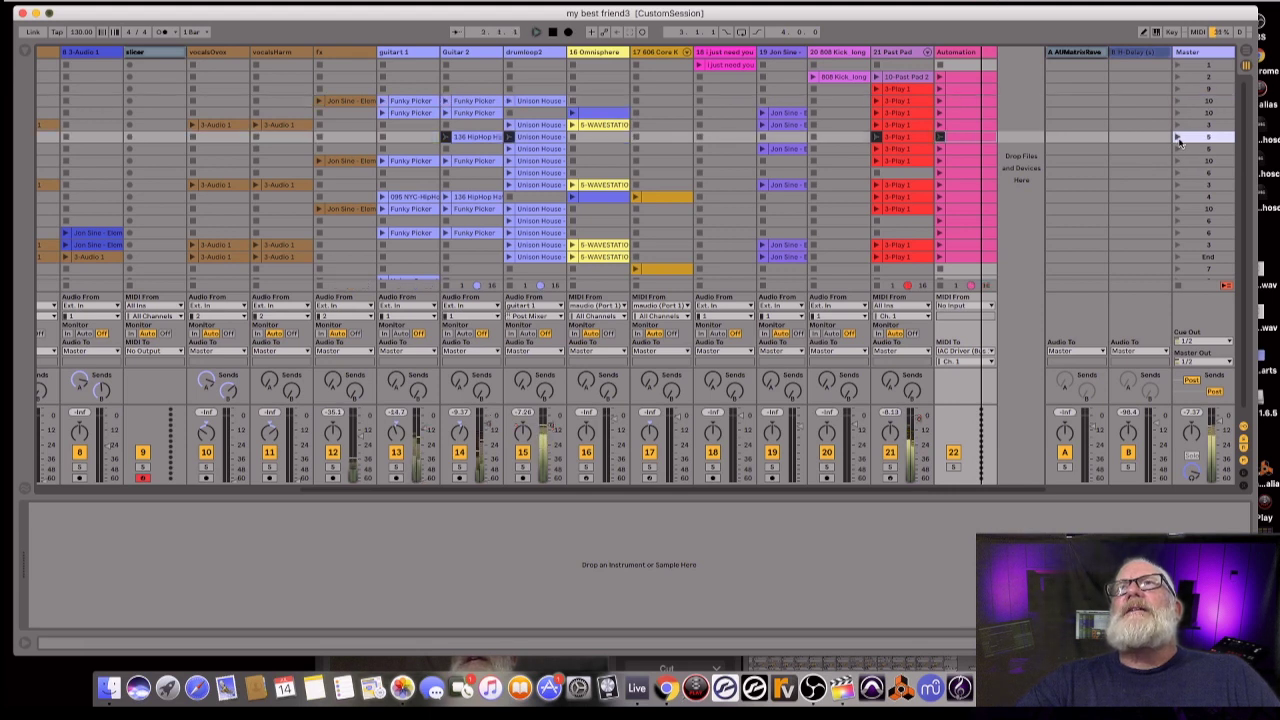
{"action": "left_click", "coordinate": [1177, 113]}
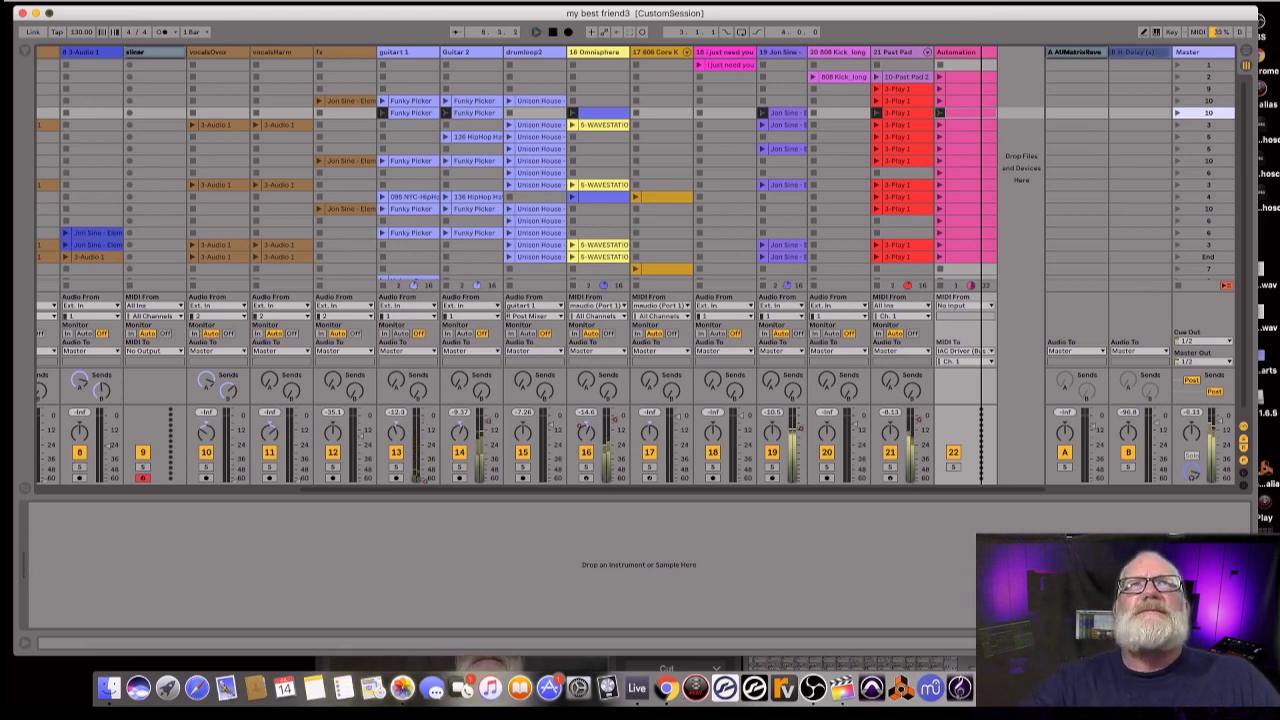
{"action": "key", "text": "space"}
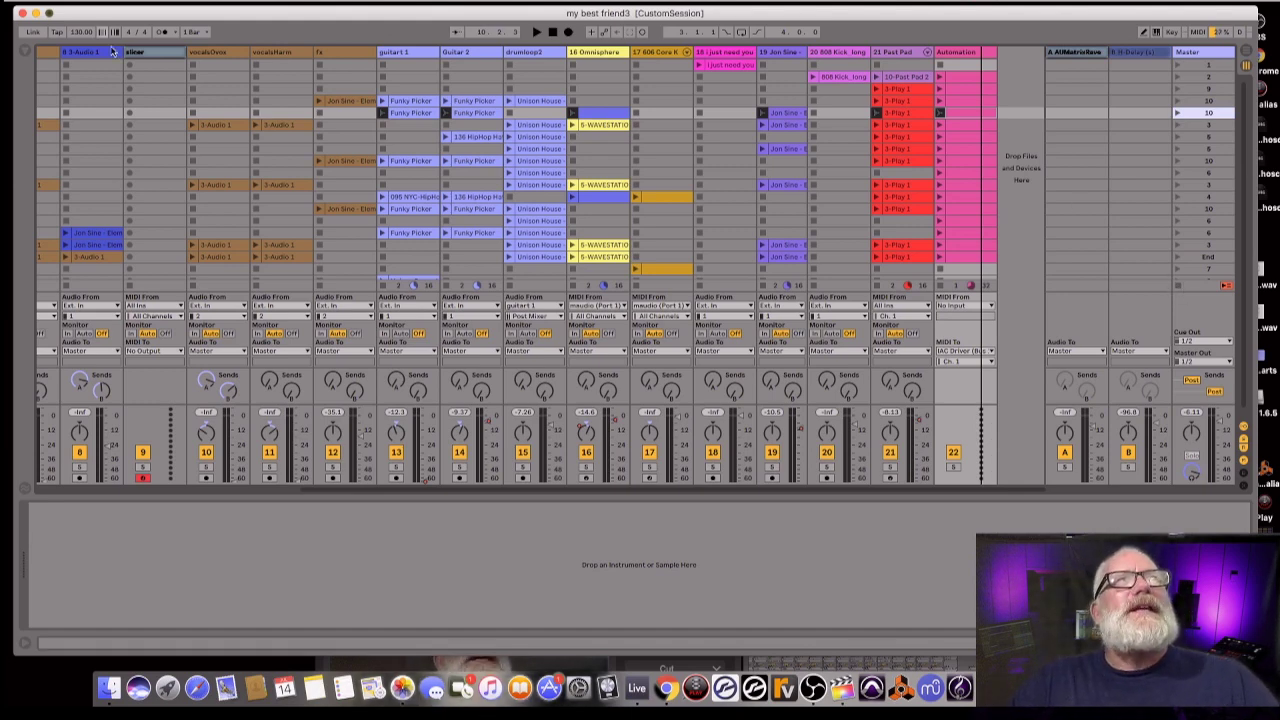
Step: Minimize the Live session window and move the OBS Studio window up until its whole interface fits on the desktop
{"action": "left_click", "coordinate": [35, 13]}
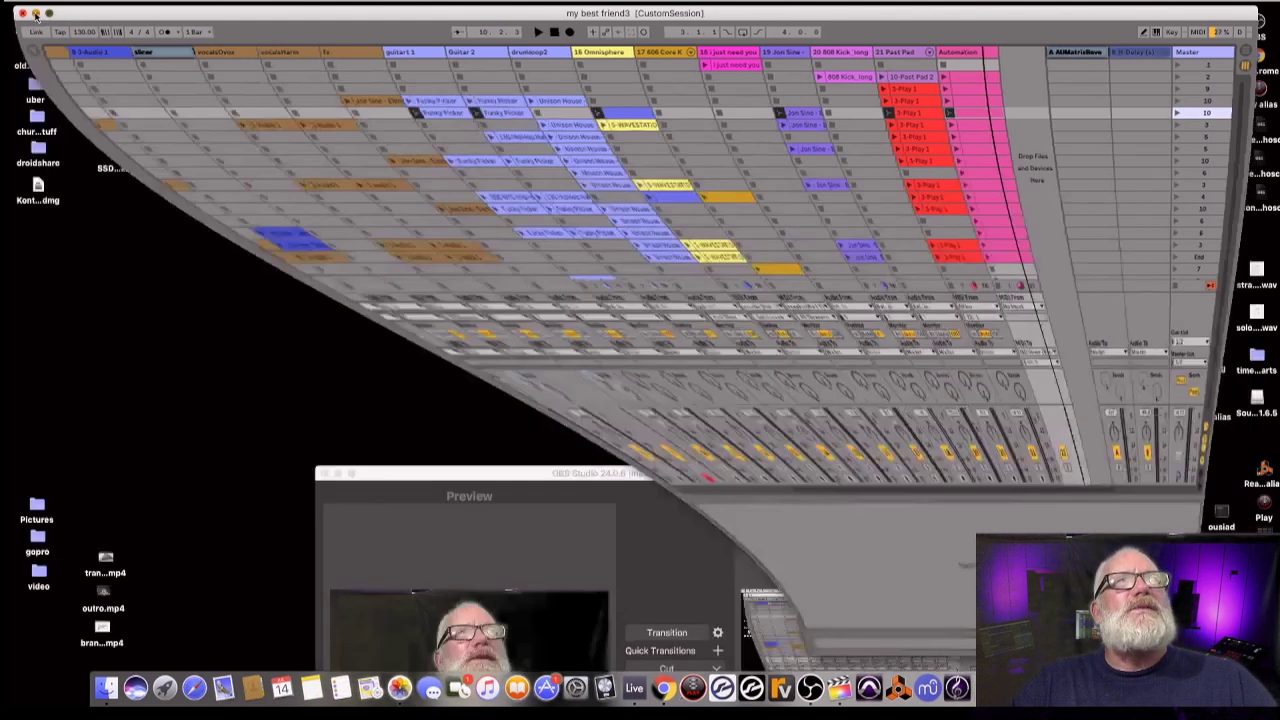
{"action": "left_click_drag", "start_coordinate": [757, 480], "coordinate": [757, 168]}
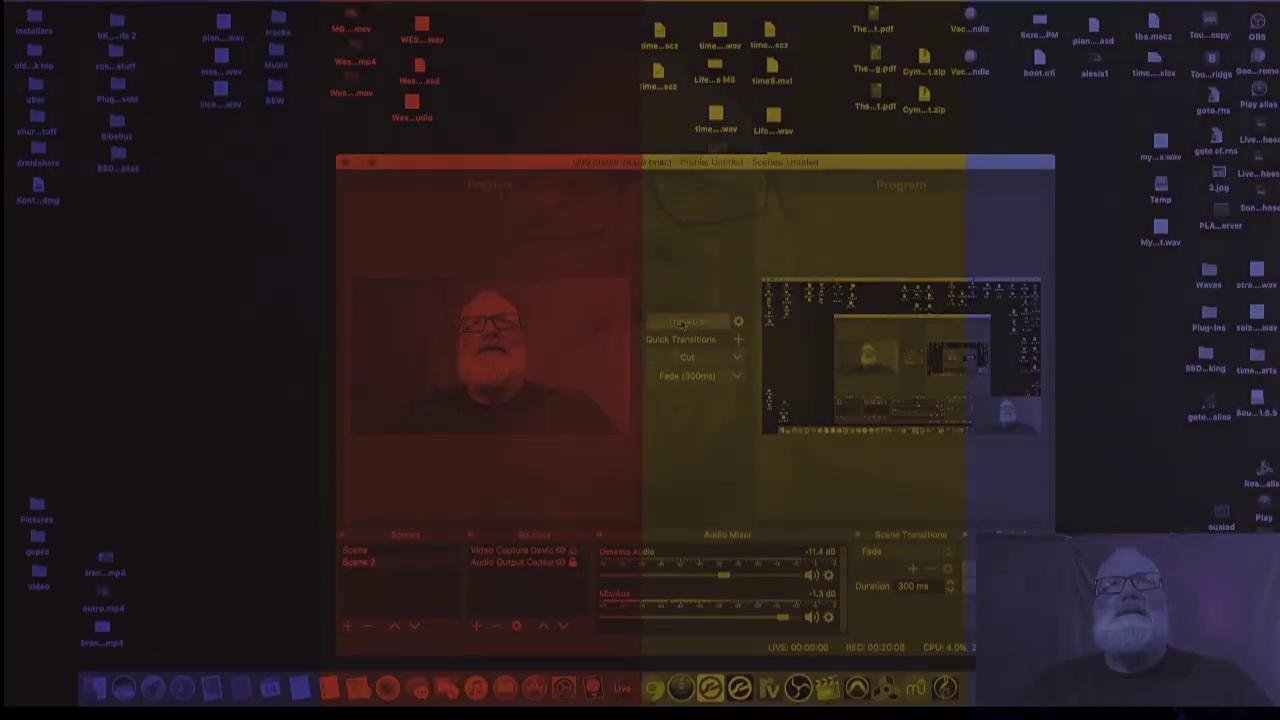